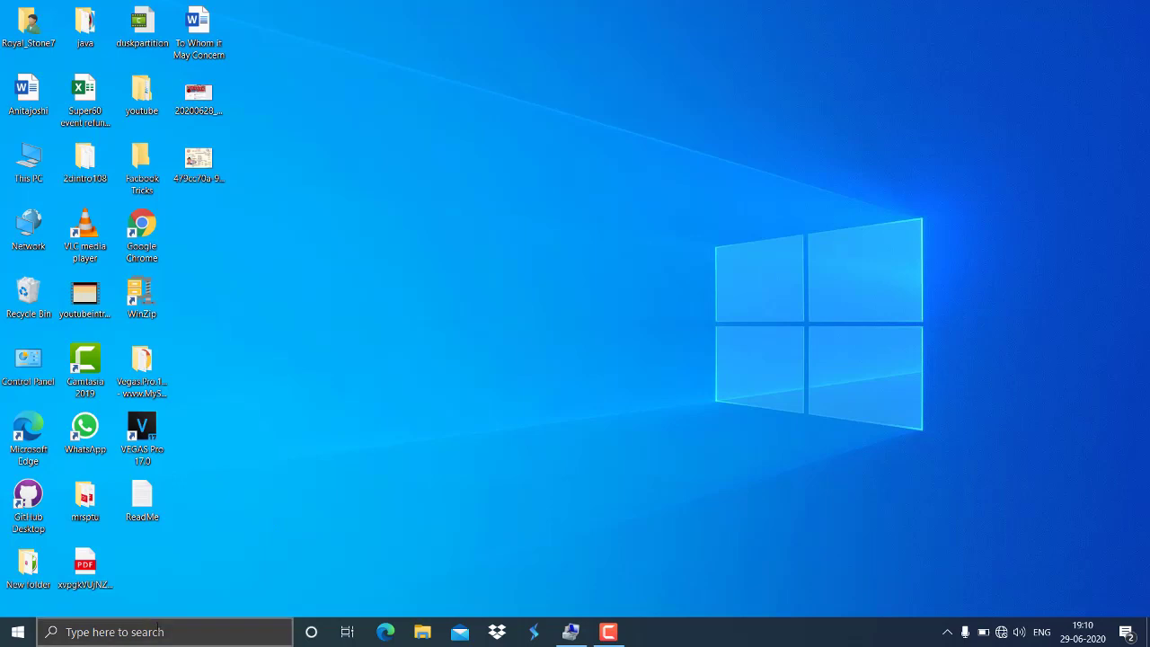
Step: Launch diskpart through the Windows Run dialog and maximize its console window
left_click(157, 627)
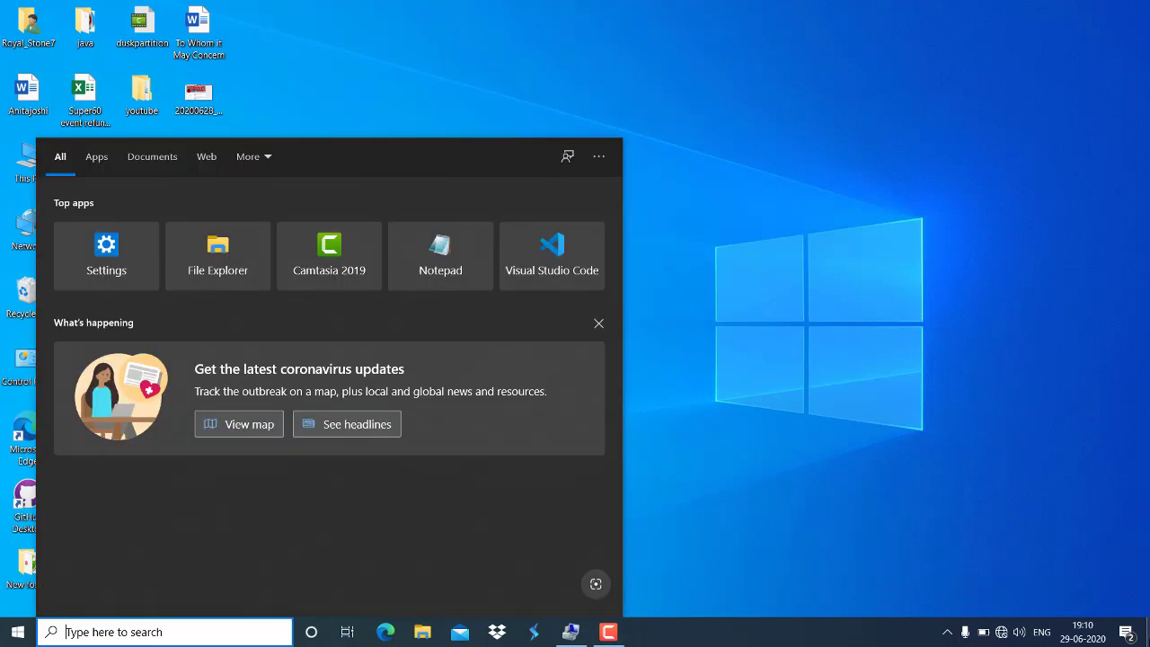
type("run")
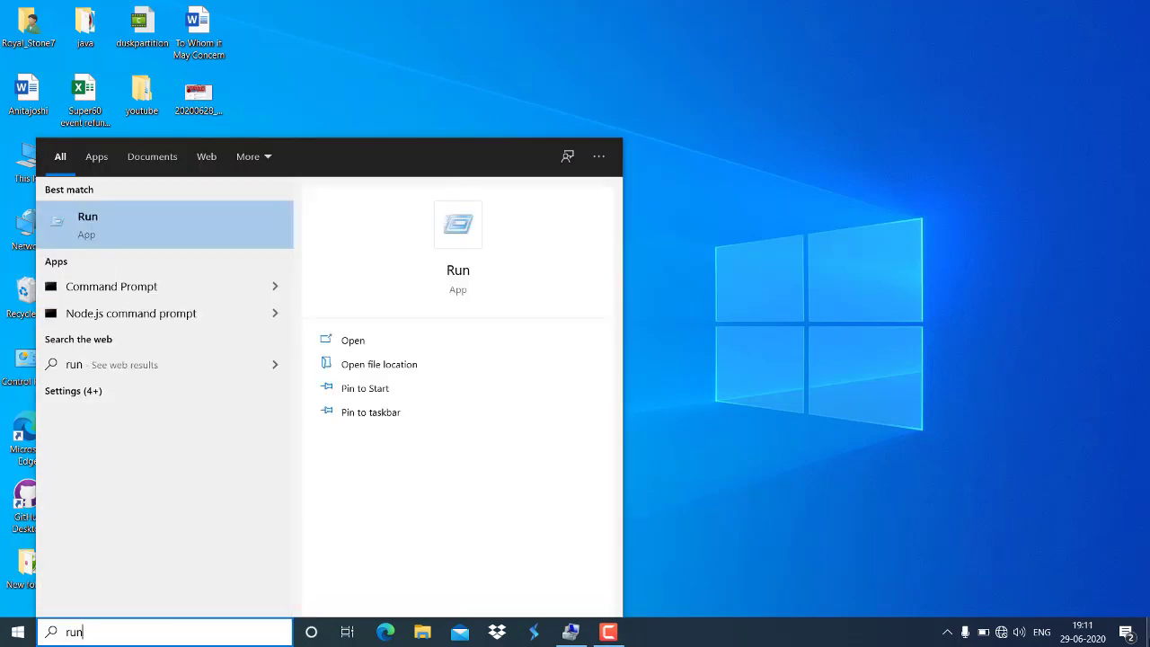
key("Return")
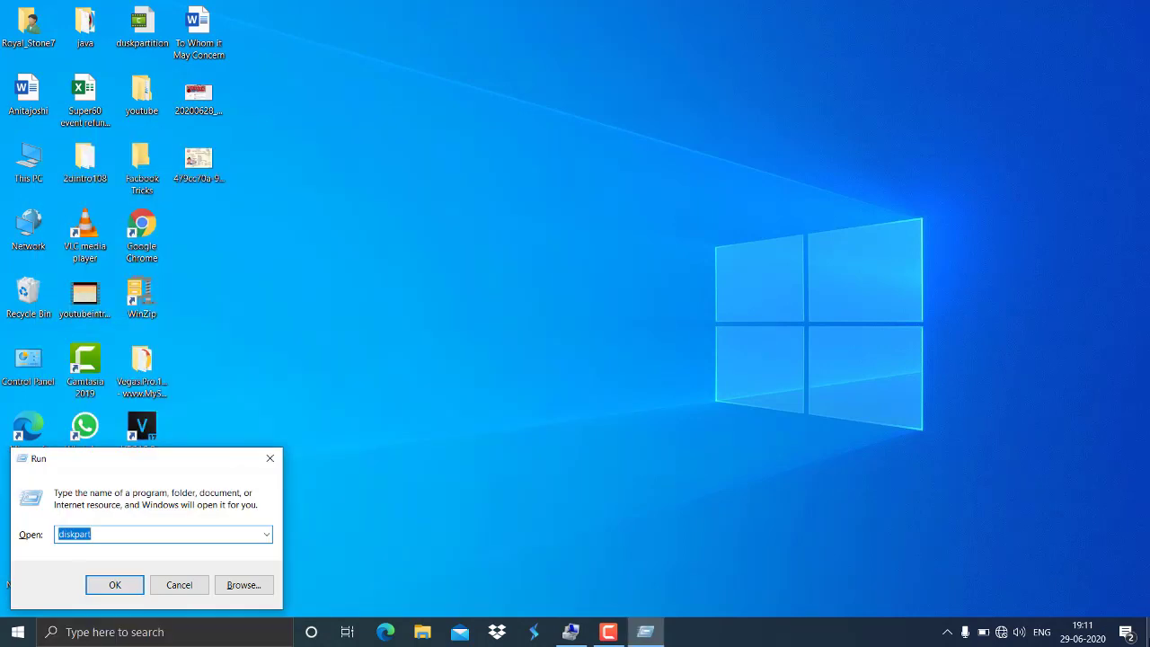
key("BackSpace")
type("d")
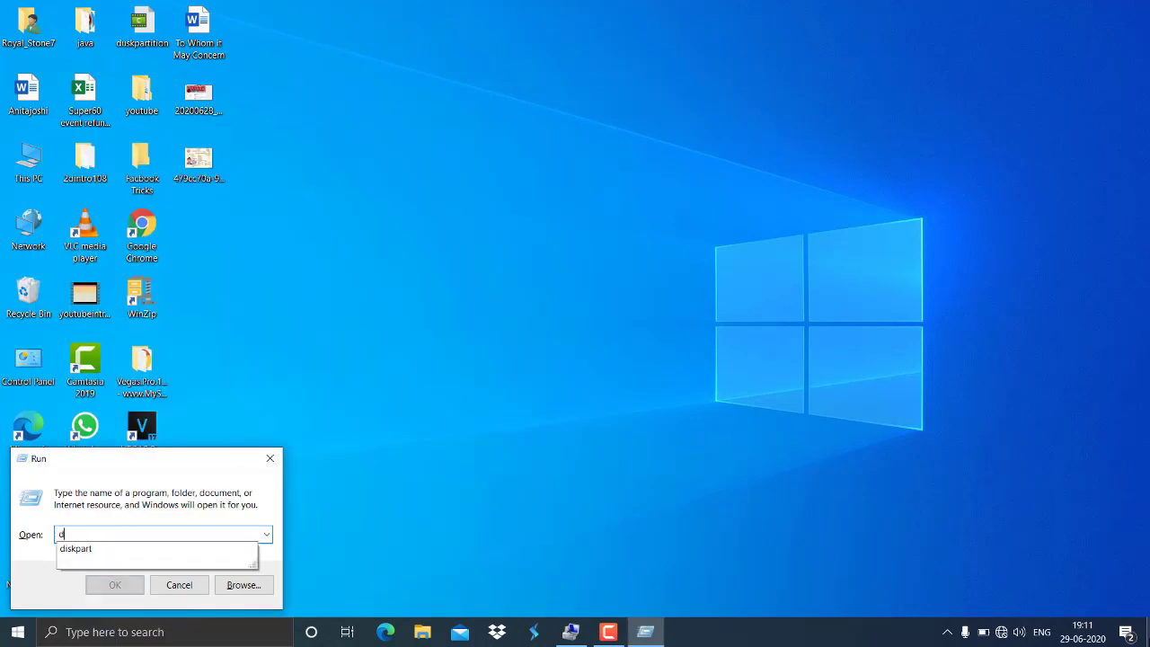
type("iskpart")
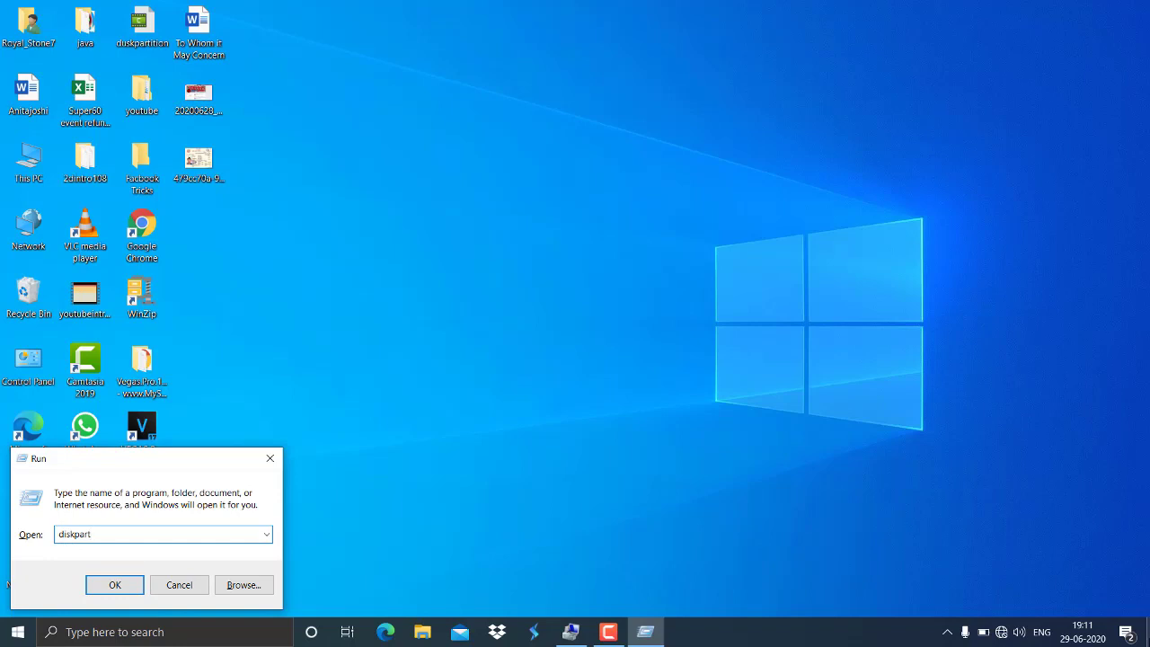
key("Return")
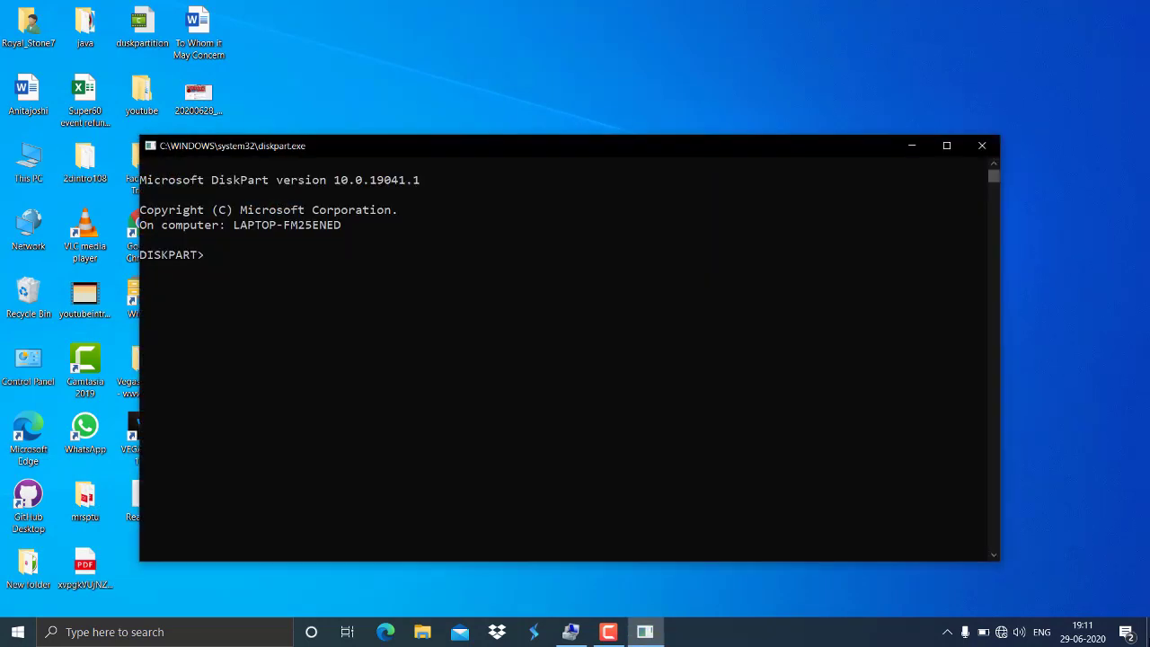
left_click(947, 148)
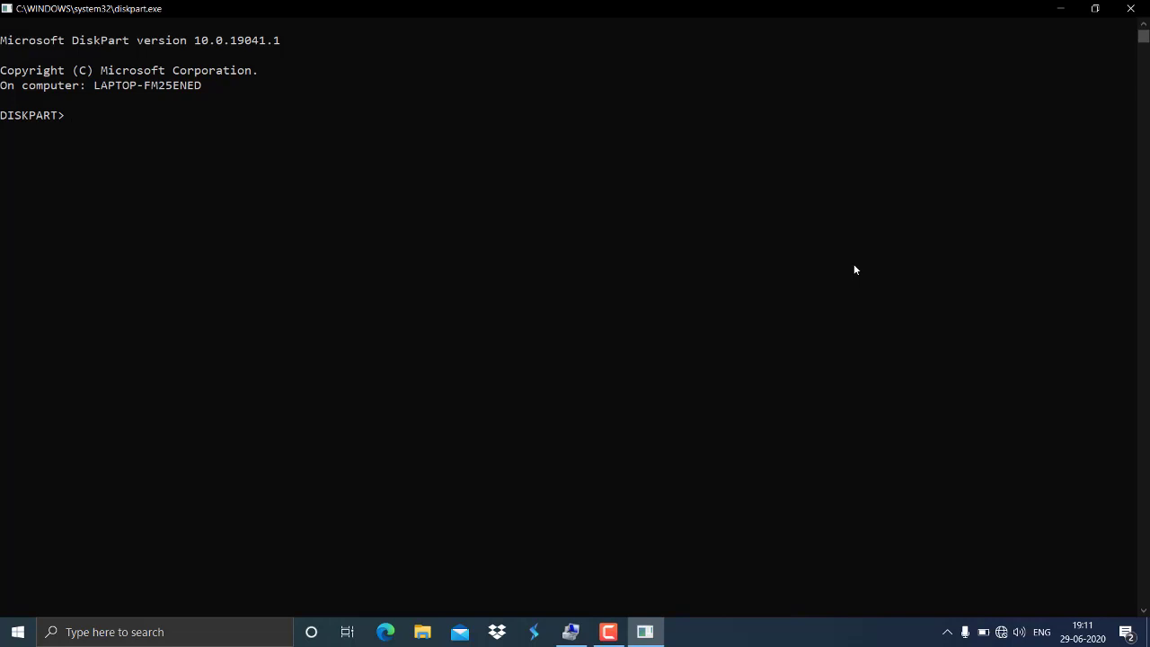
Step: List the computer's disks and select disk 0
type("list disk")
key("Return")
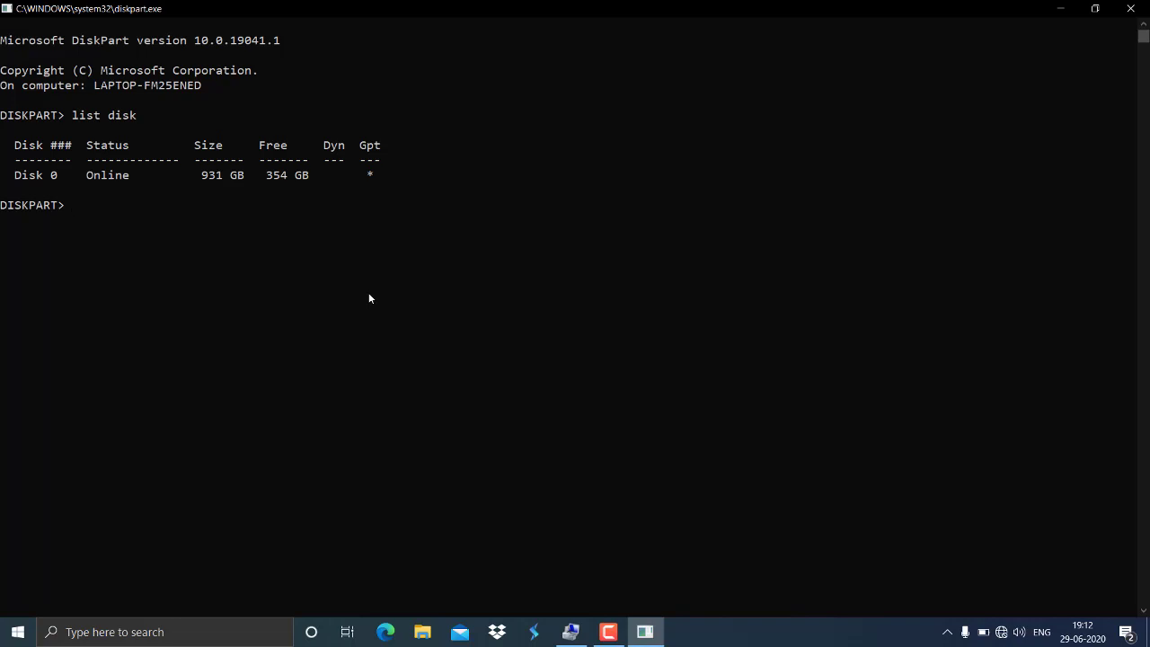
type("select disk")
type("0")
key("Return")
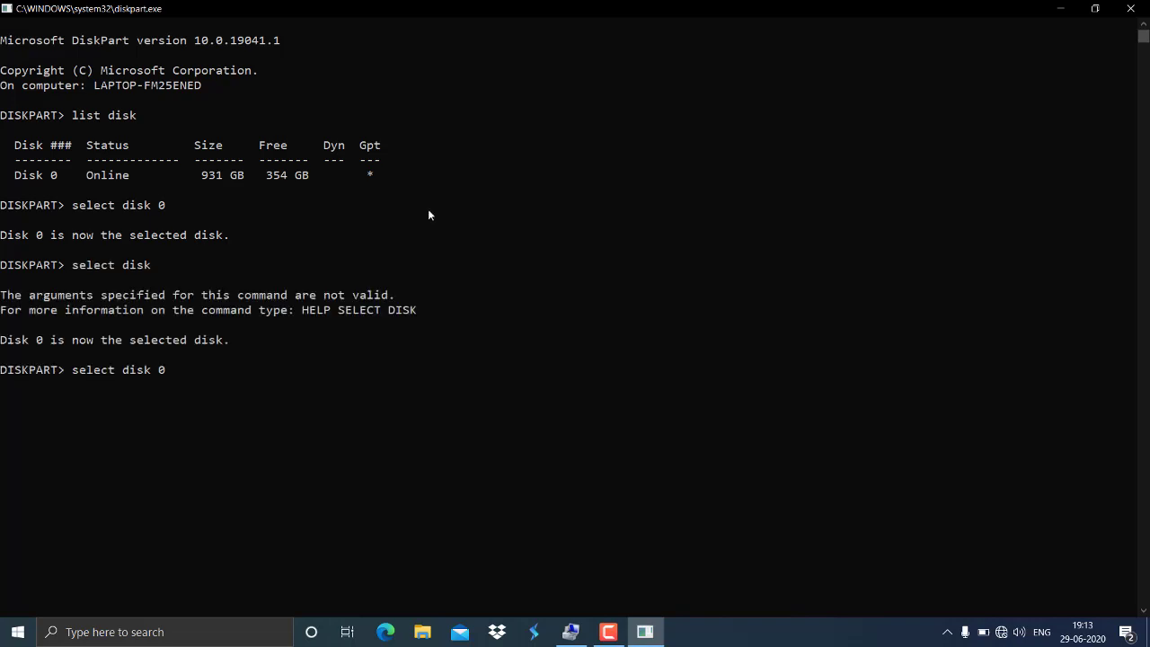
key("Return")
Step: List the disks again to check the selection, and list the partitions on disk 0
type("list ")
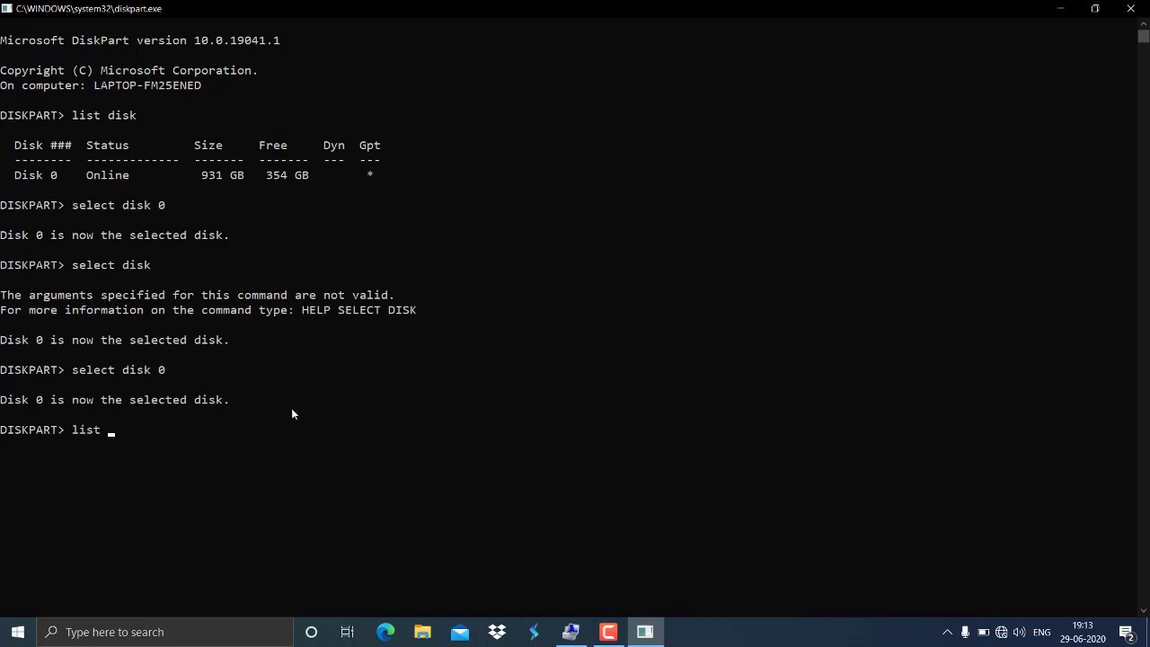
type("disk")
key("Return")
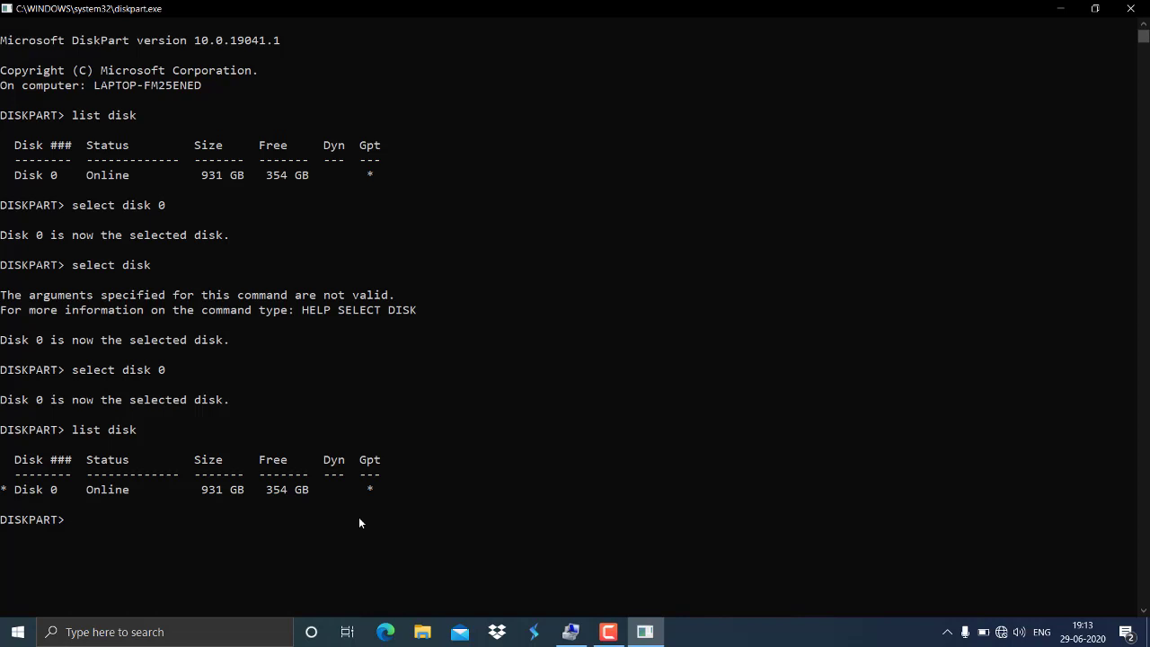
type("list partition")
key("Return")
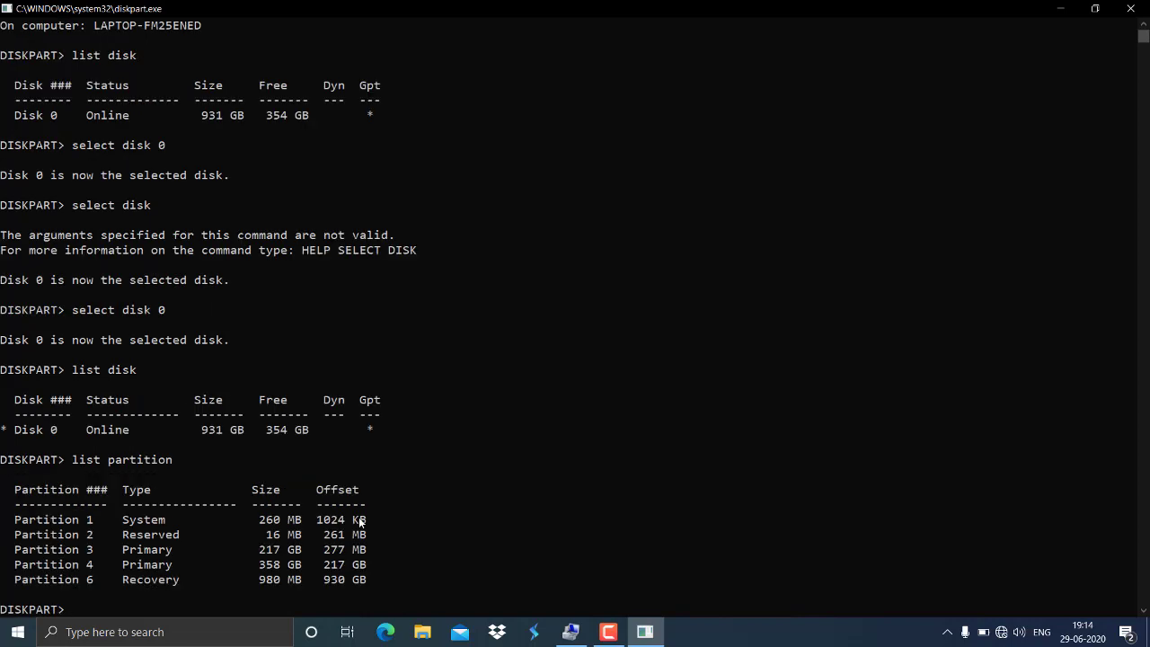
scroll(117, 427, "down", 3)
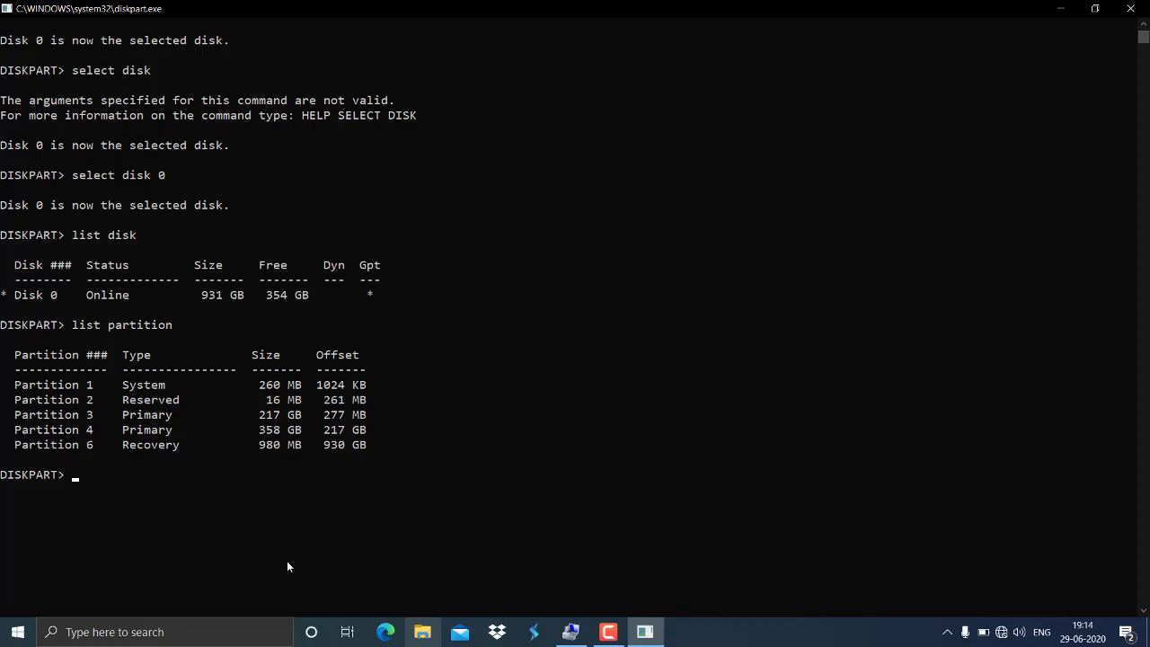
Step: Open Computer Management for This PC in a maximized window and examine the disk layout in Disk Management
left_click(419, 633)
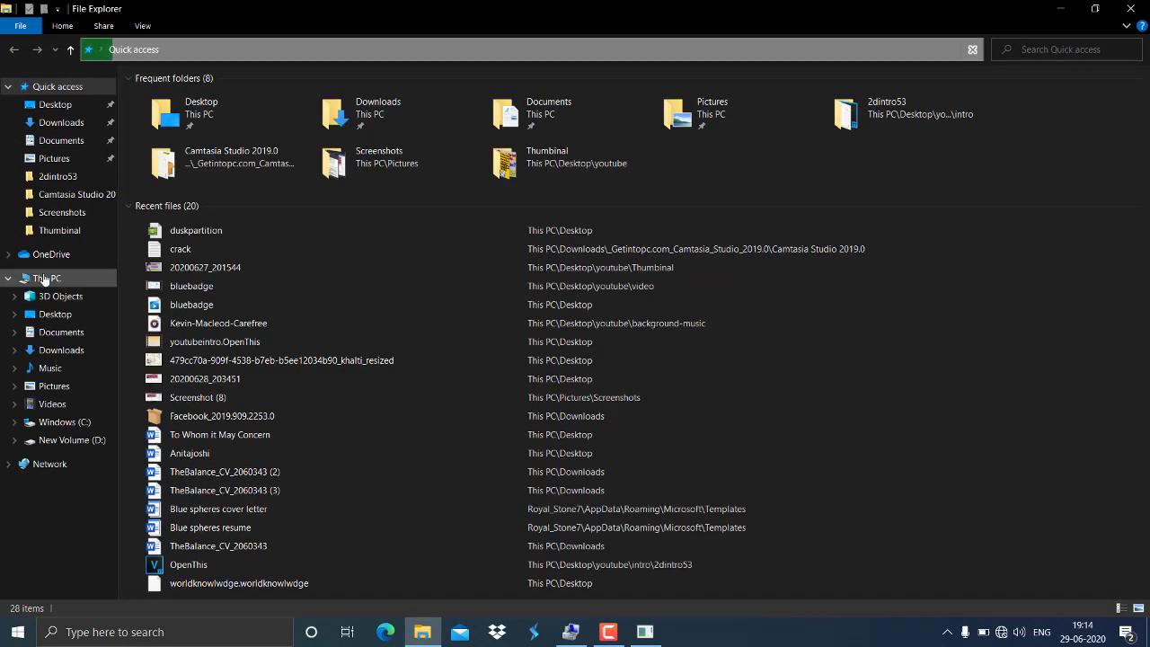
right_click(43, 278)
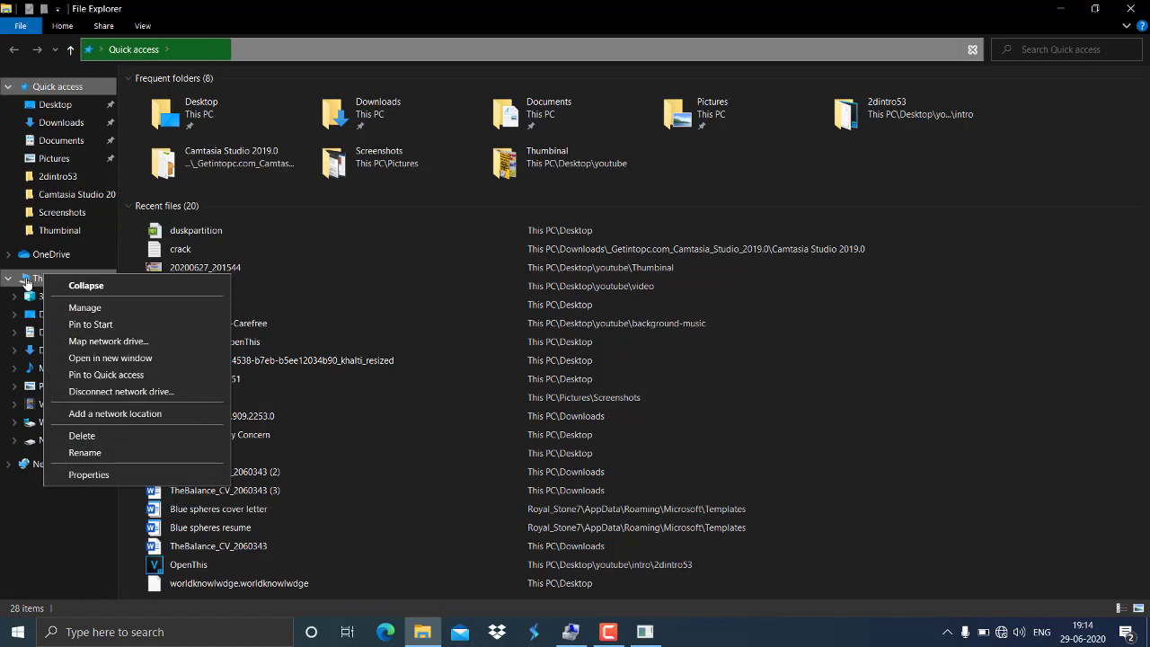
left_click(80, 307)
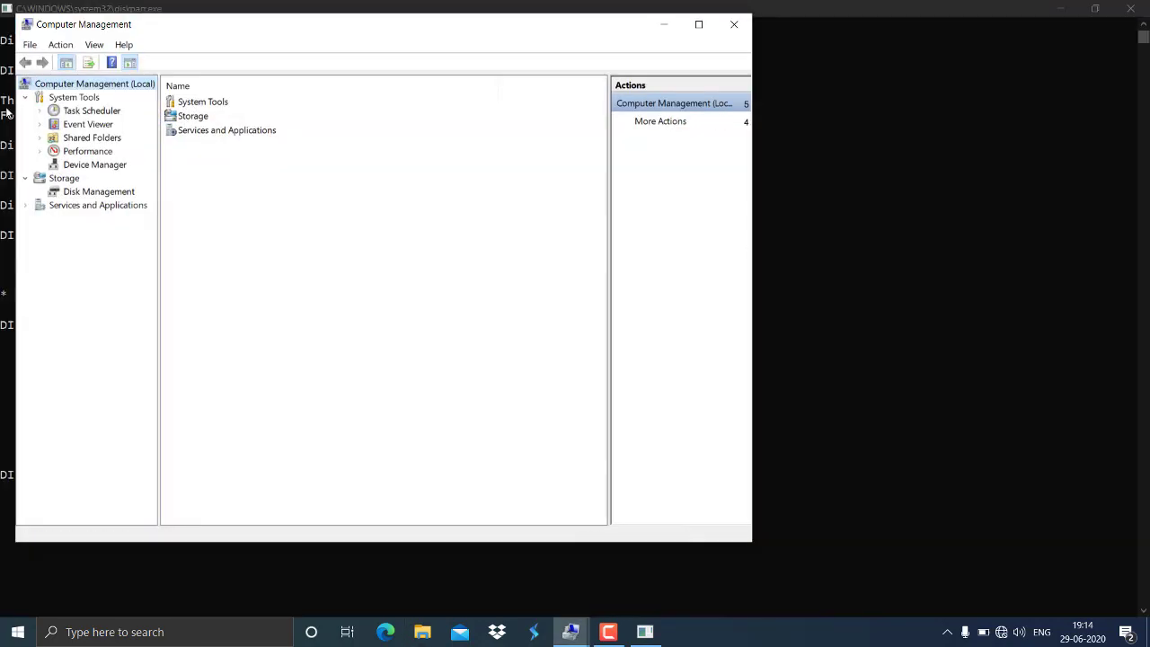
left_click(698, 24)
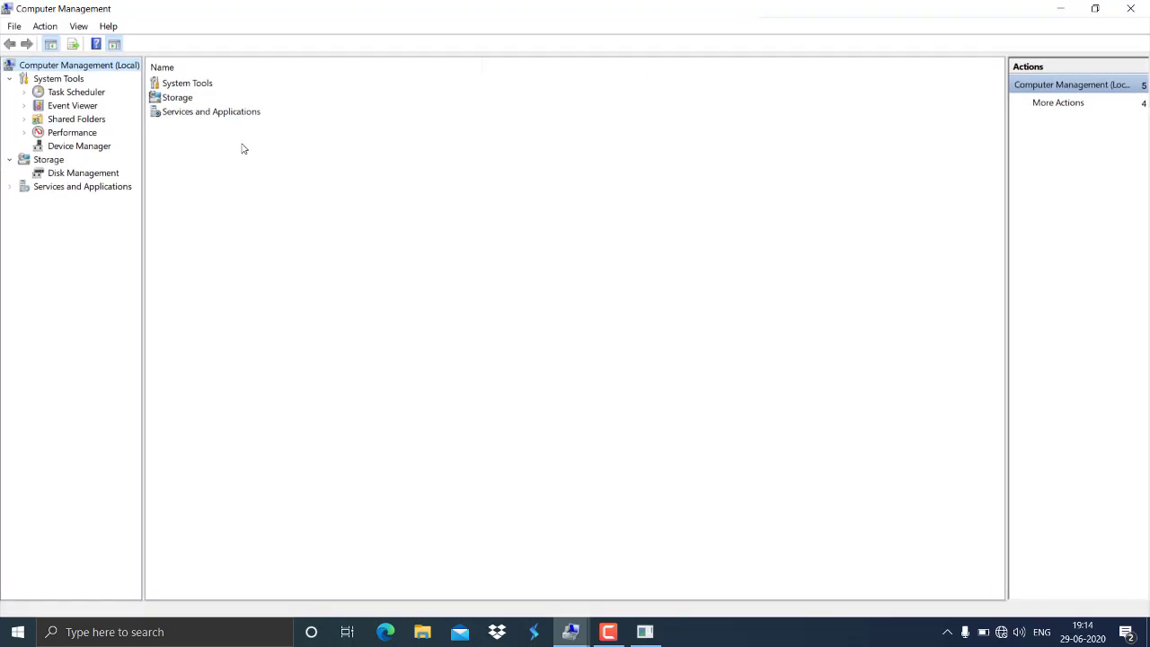
left_click(78, 177)
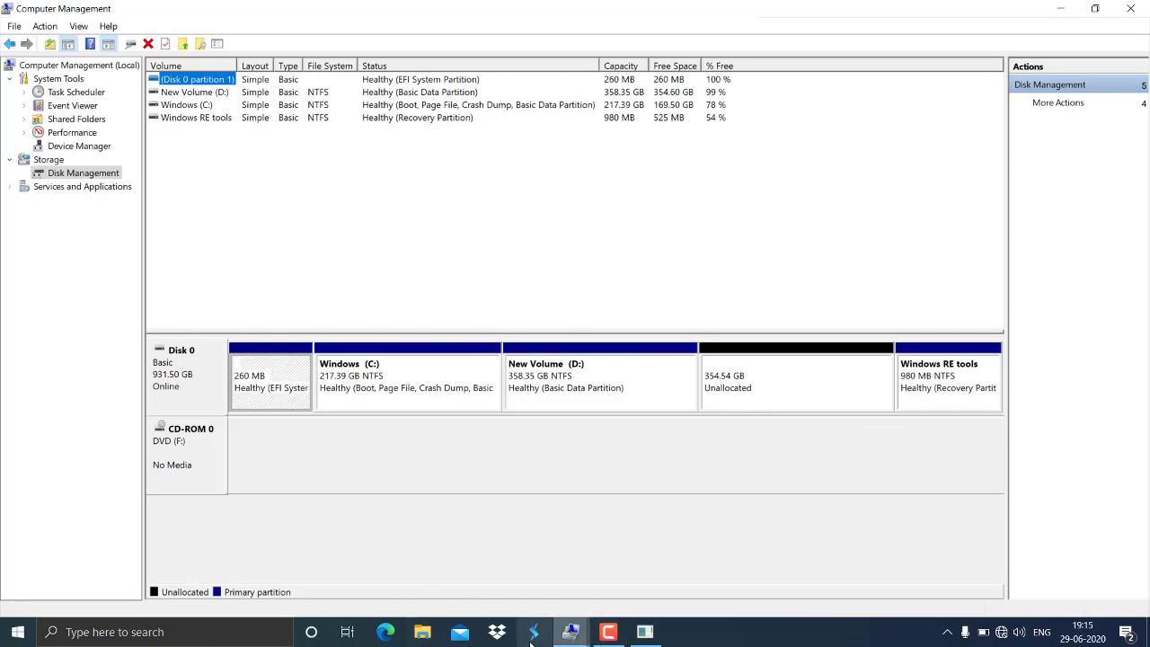
Step: Switch back to DiskPart, create a primary partition with size=300000, and check the drives under This PC in File Explorer
mouse_move(565, 643)
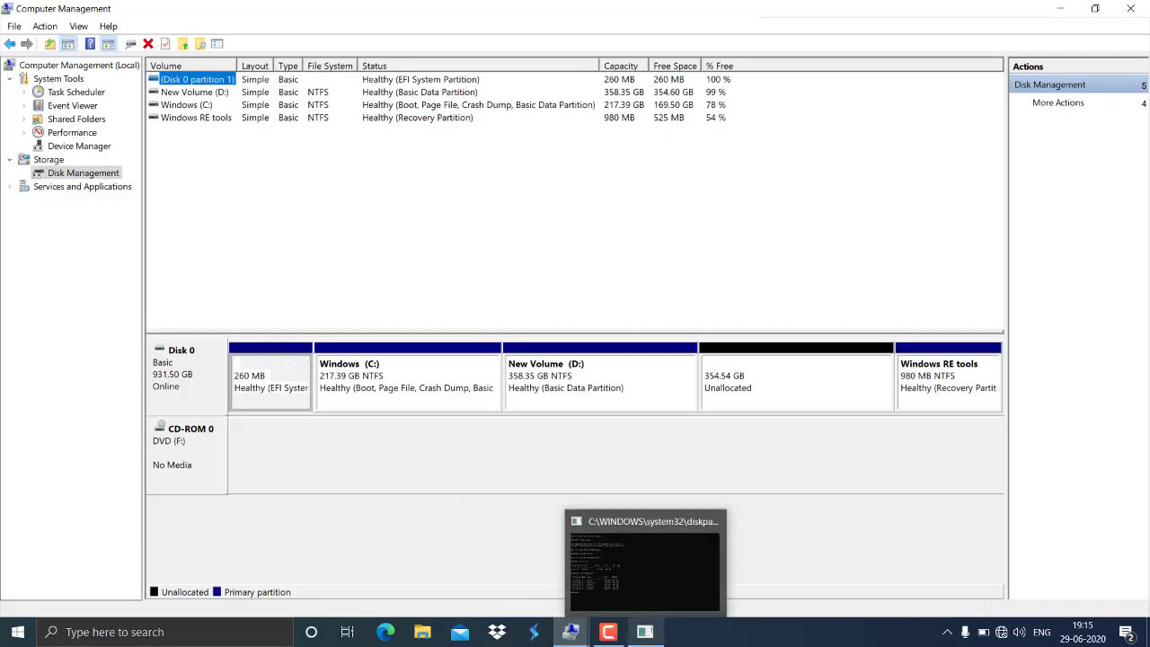
left_click(647, 565)
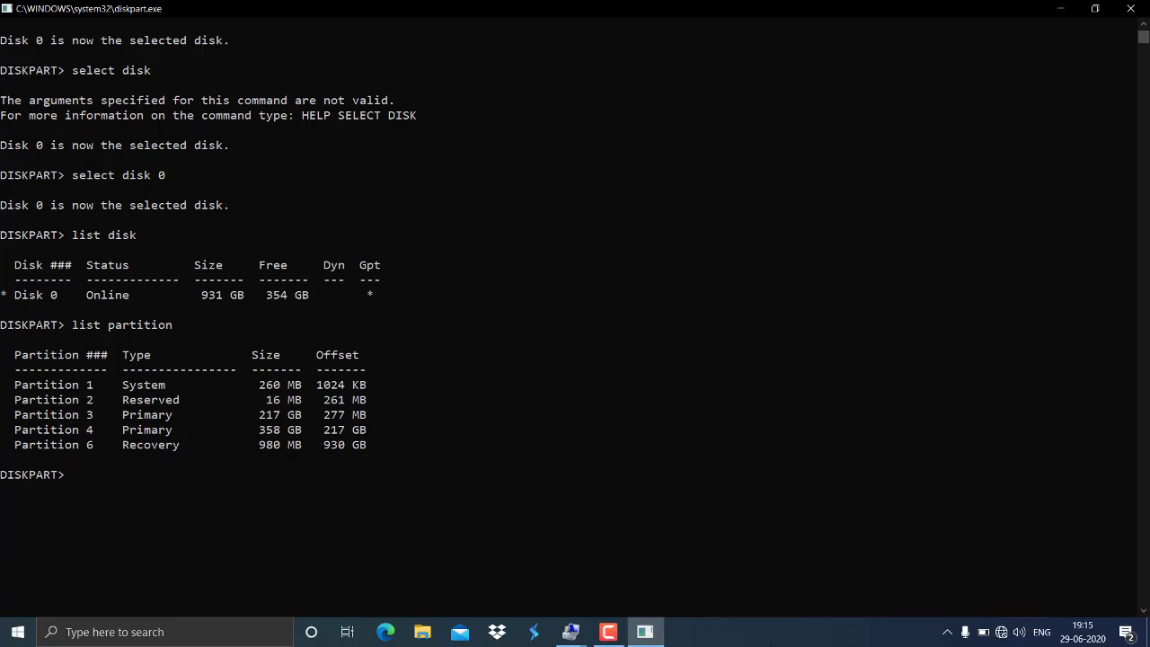
type("reate partition primar")
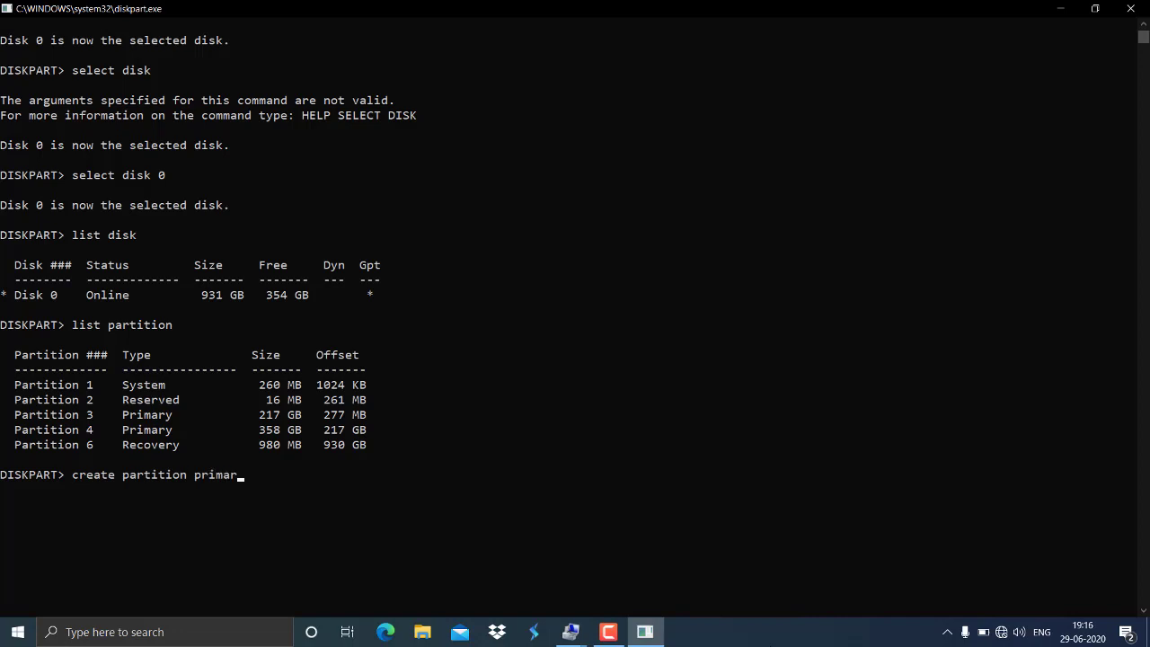
type("y size")
type("=300000")
key("Return")
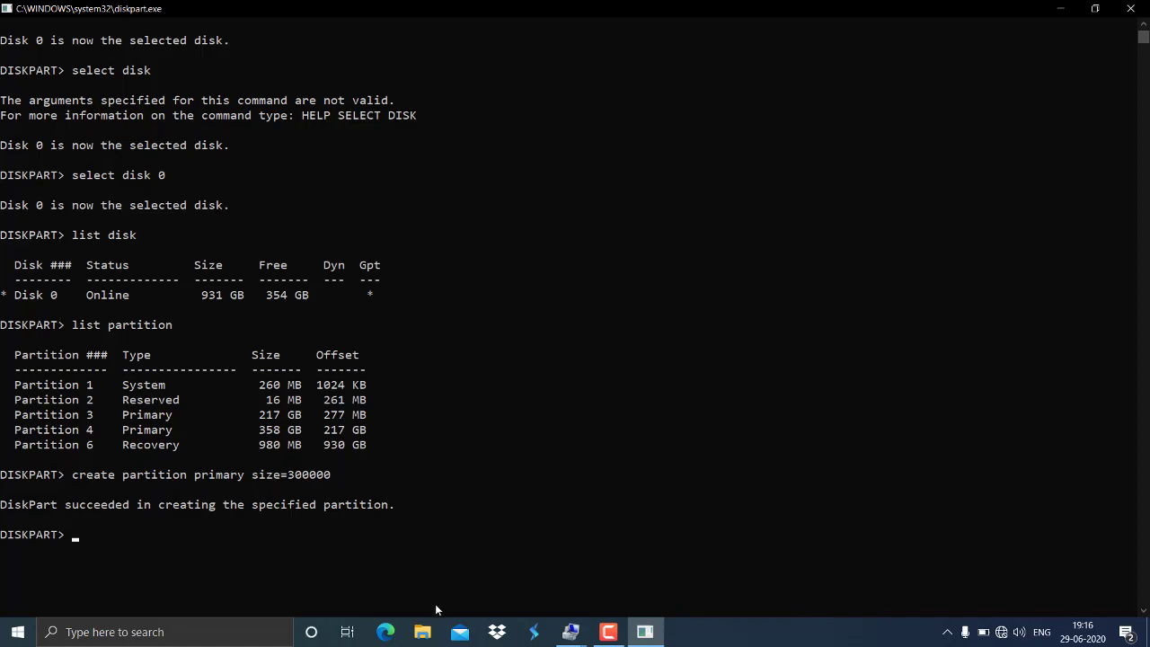
left_click(422, 634)
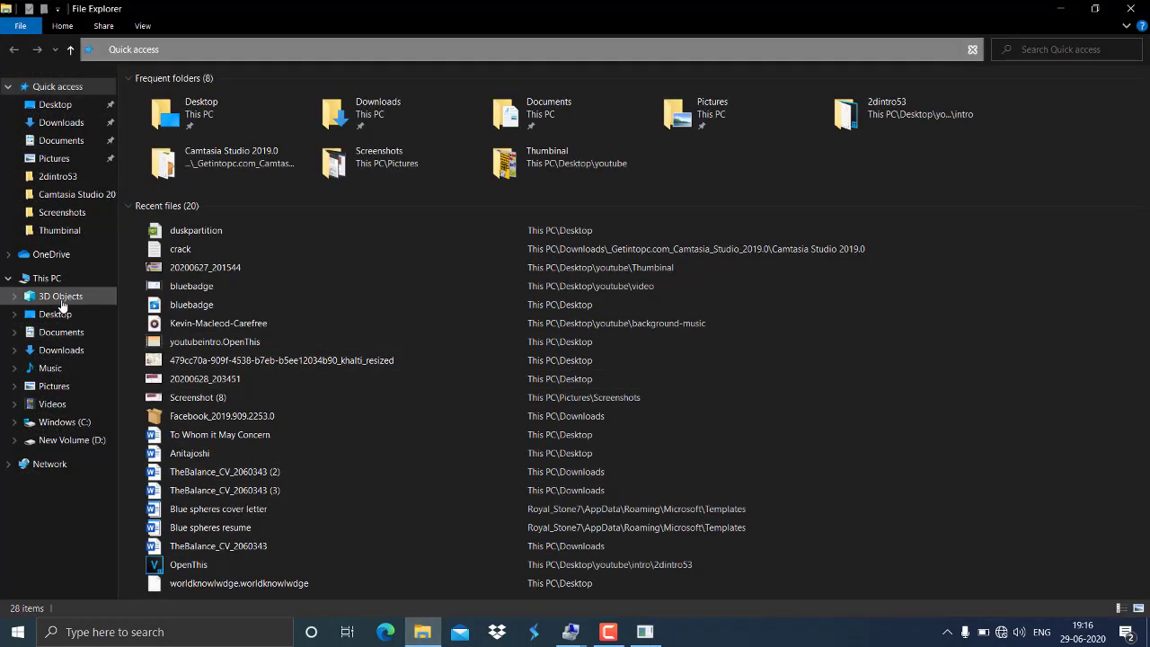
left_click(47, 279)
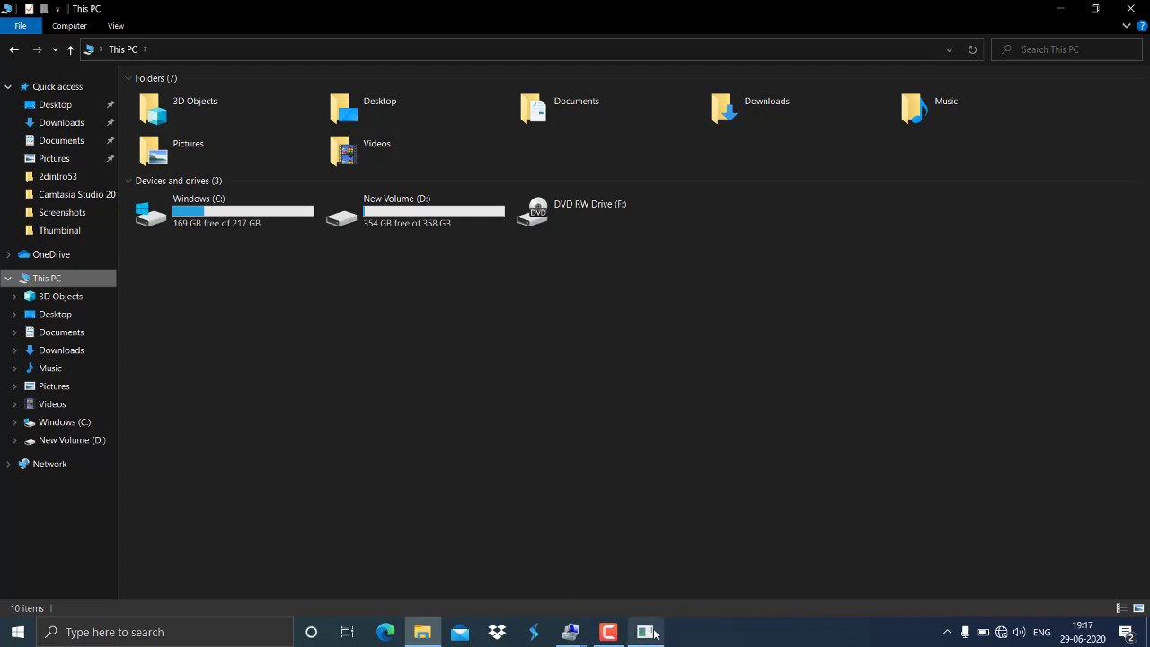
Step: Return to DiskPart, quick-format the new partition with the NTFS file system, and check the drives in File Explorer again
mouse_move(645, 629)
left_click(644, 565)
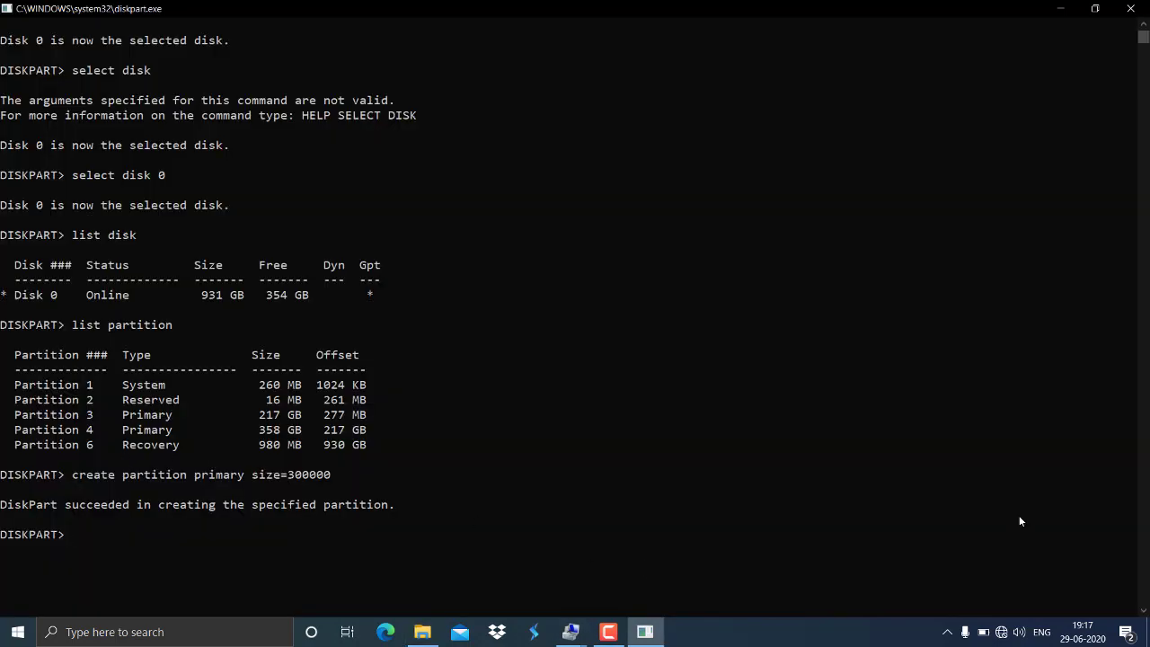
type("format fs=ntfs quick")
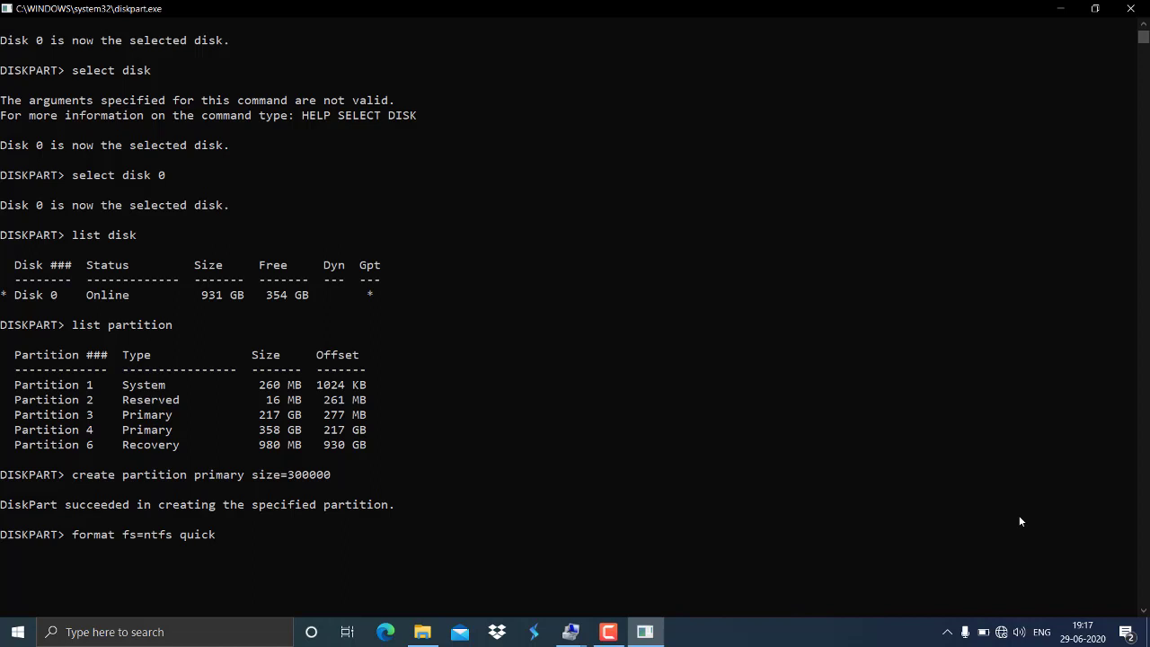
key("Return")
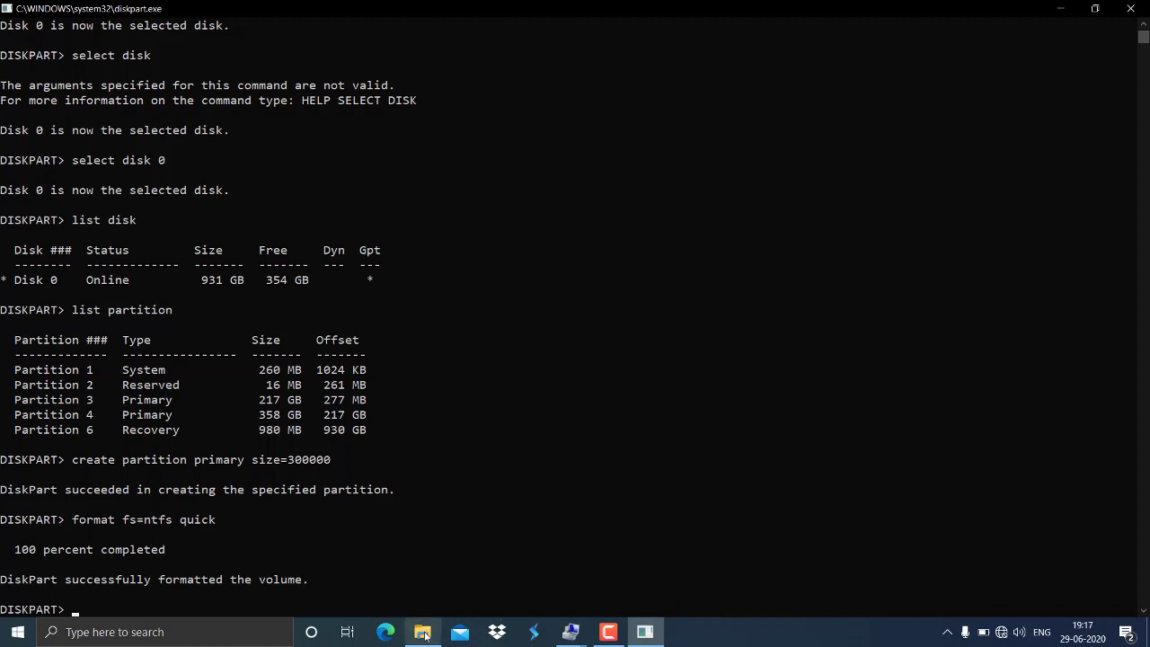
mouse_move(425, 635)
left_click(413, 581)
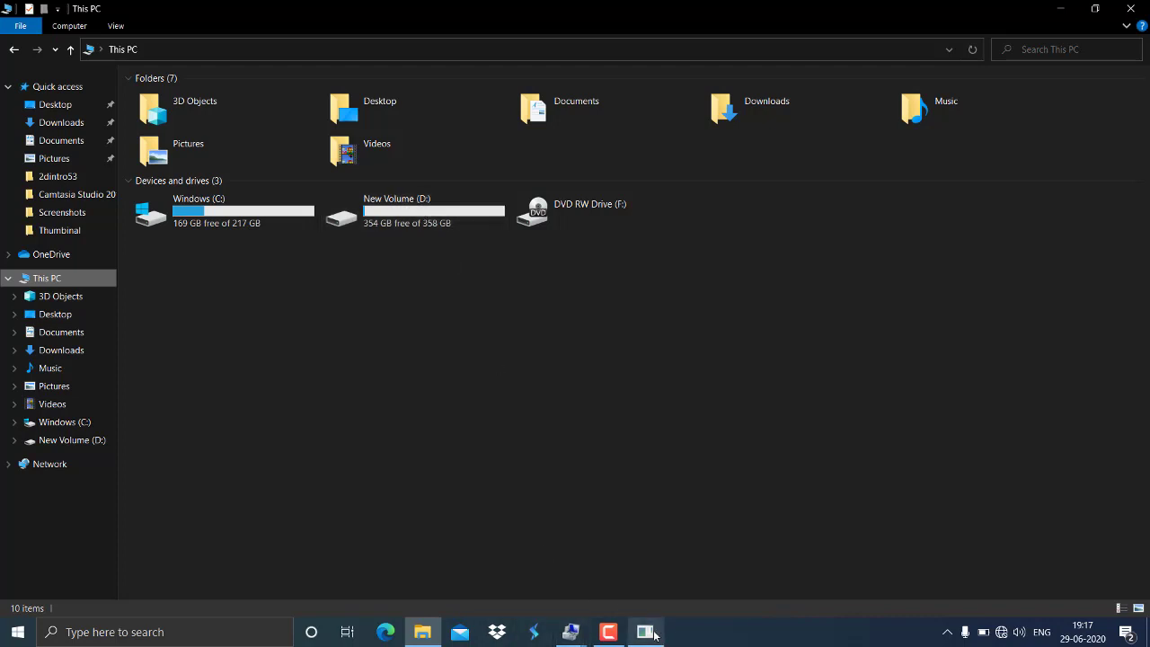
Step: Switch to DiskPart and assign the drive letter e: to the formatted volume
mouse_move(647, 632)
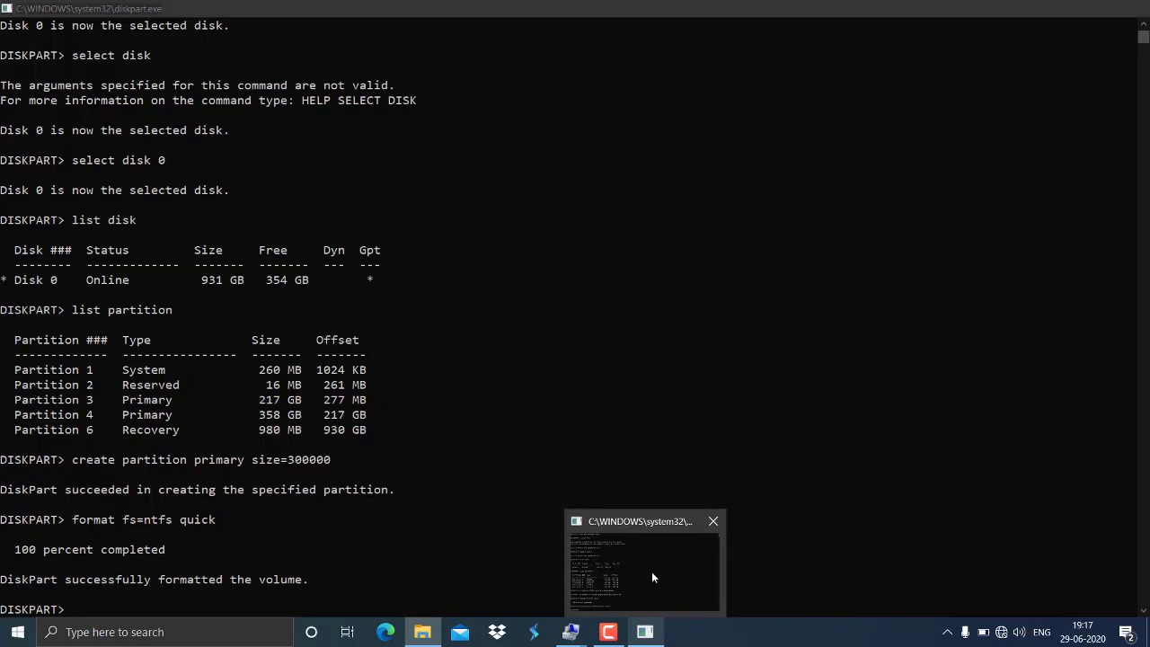
left_click(653, 576)
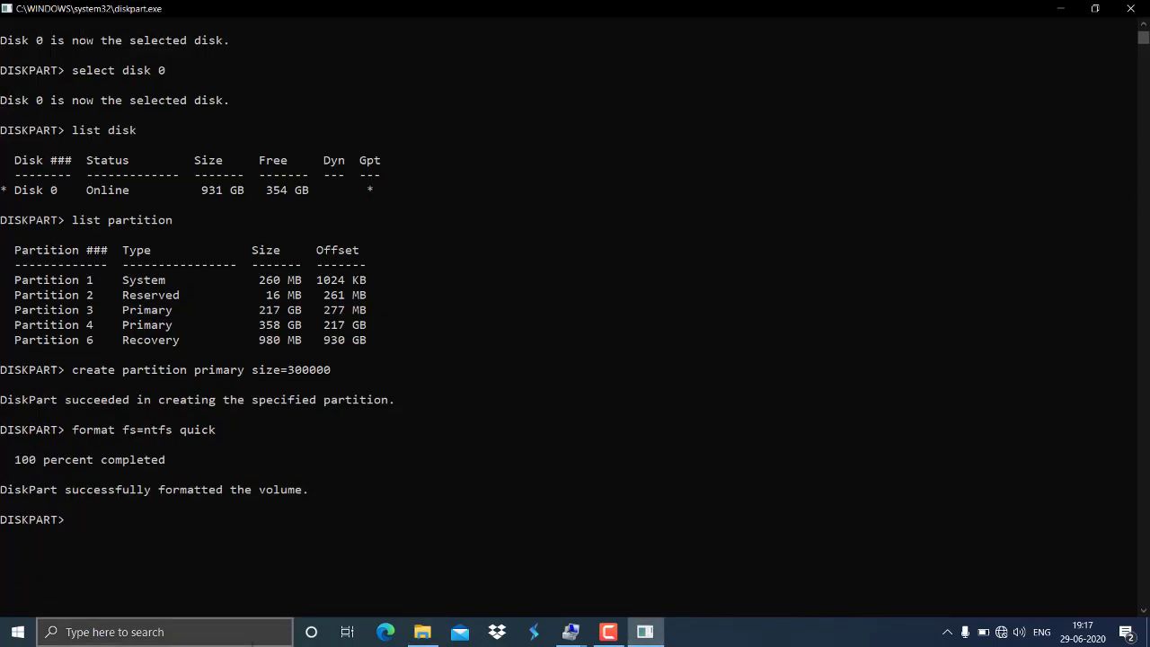
type("assign letter e:")
key("Return")
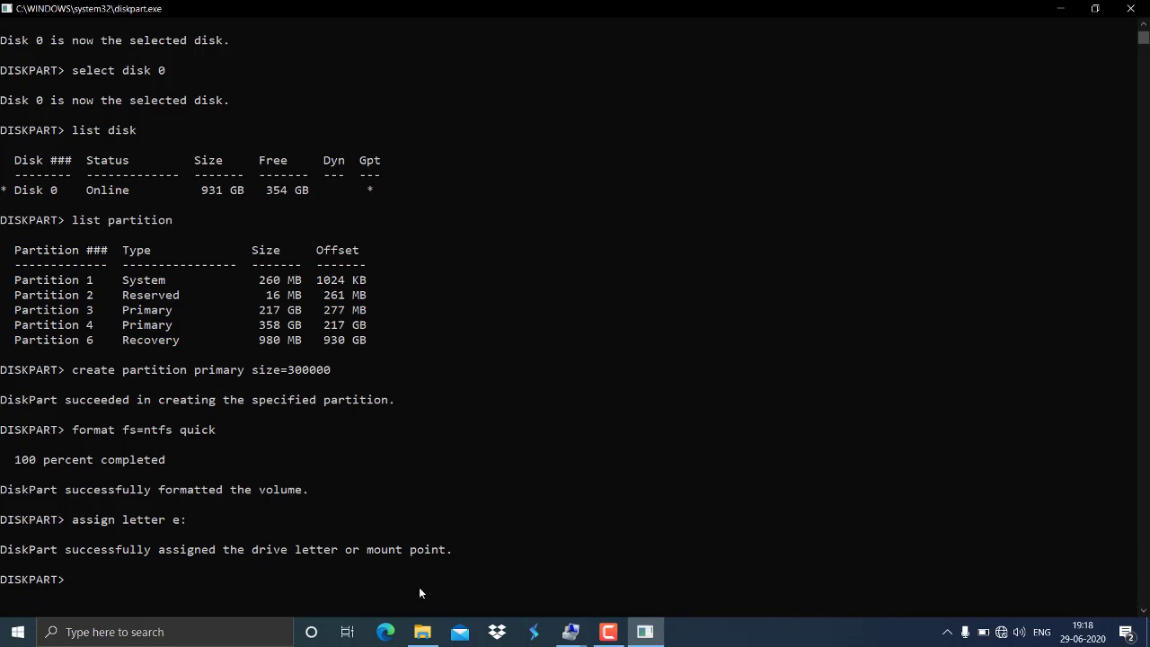
Step: Check for the new drive under This PC in File Explorer and in the Computer Management disk layout
mouse_move(423, 632)
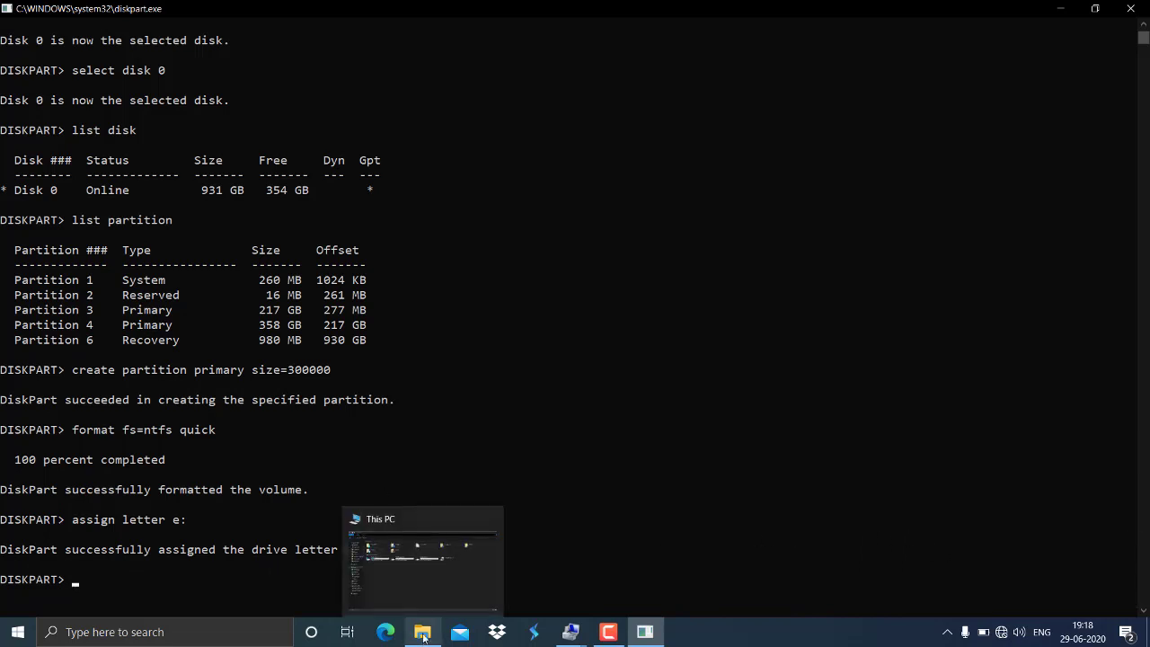
left_click(423, 570)
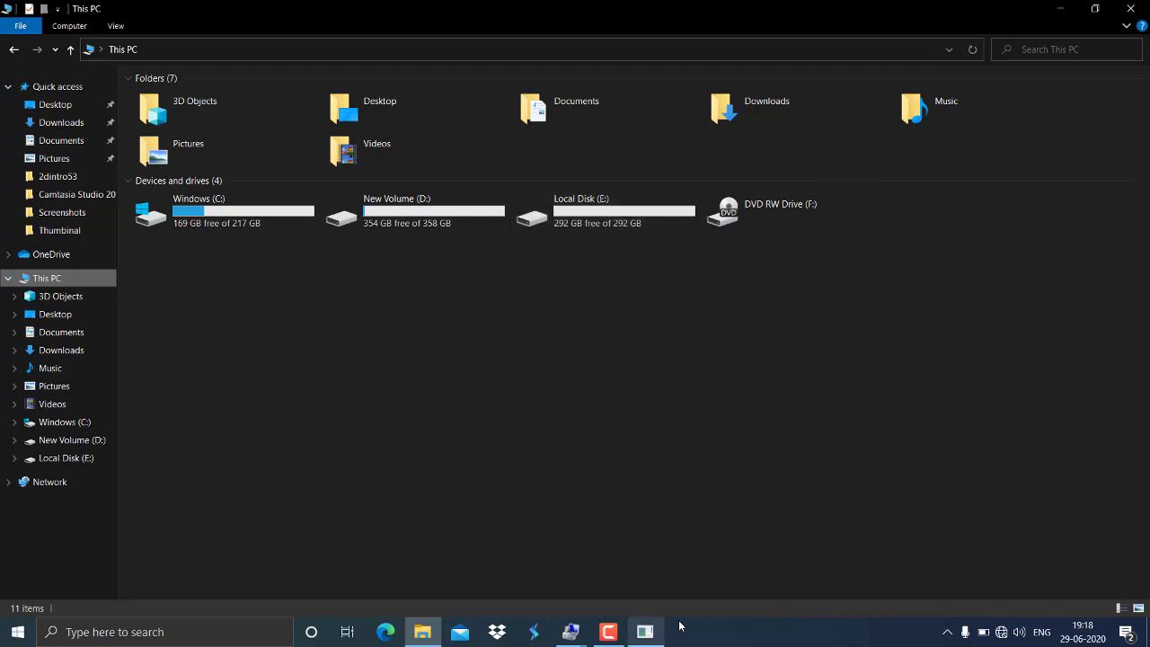
left_click(582, 633)
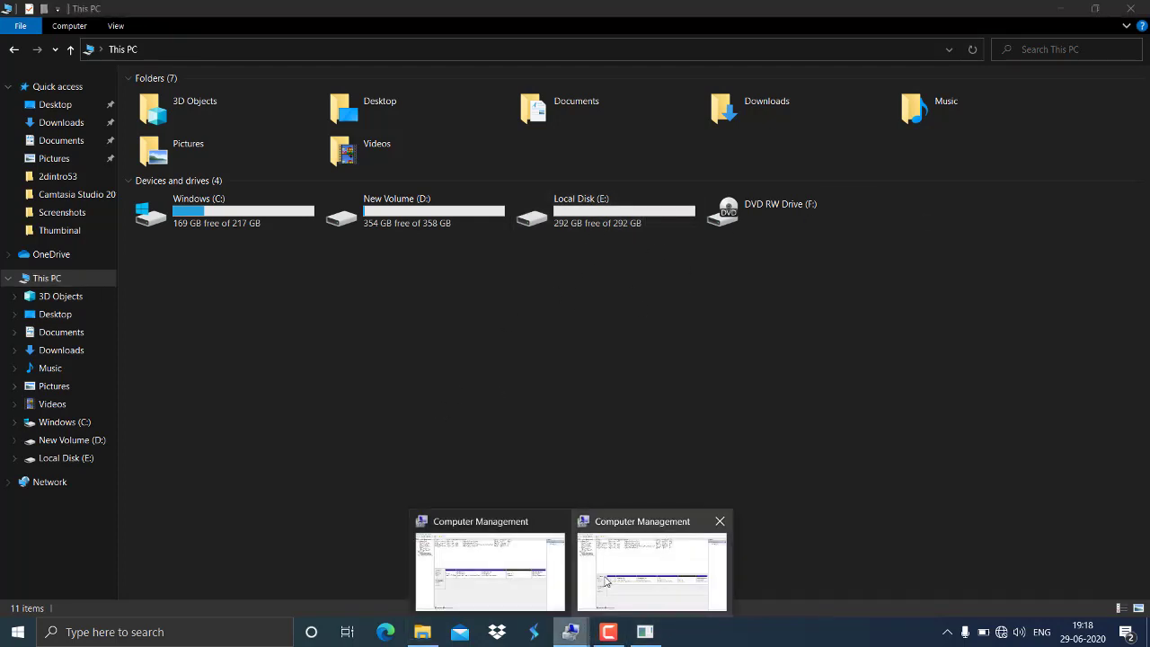
left_click(645, 572)
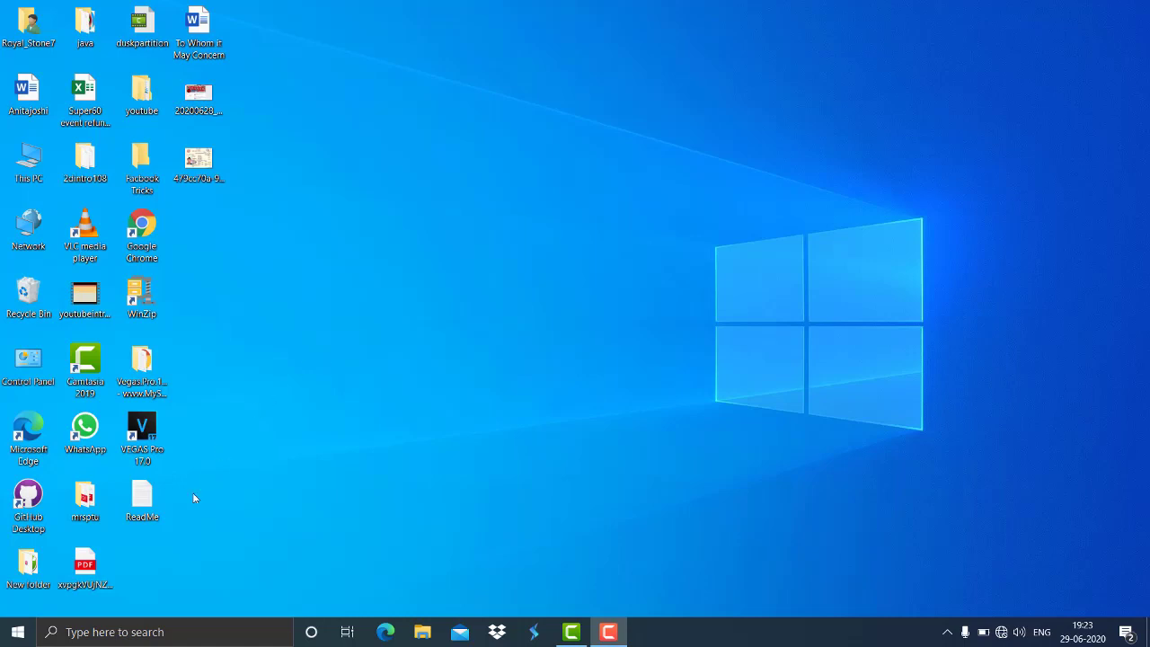
Step: Launch diskpart through the Windows Run dialog and maximize its window
left_click(135, 640)
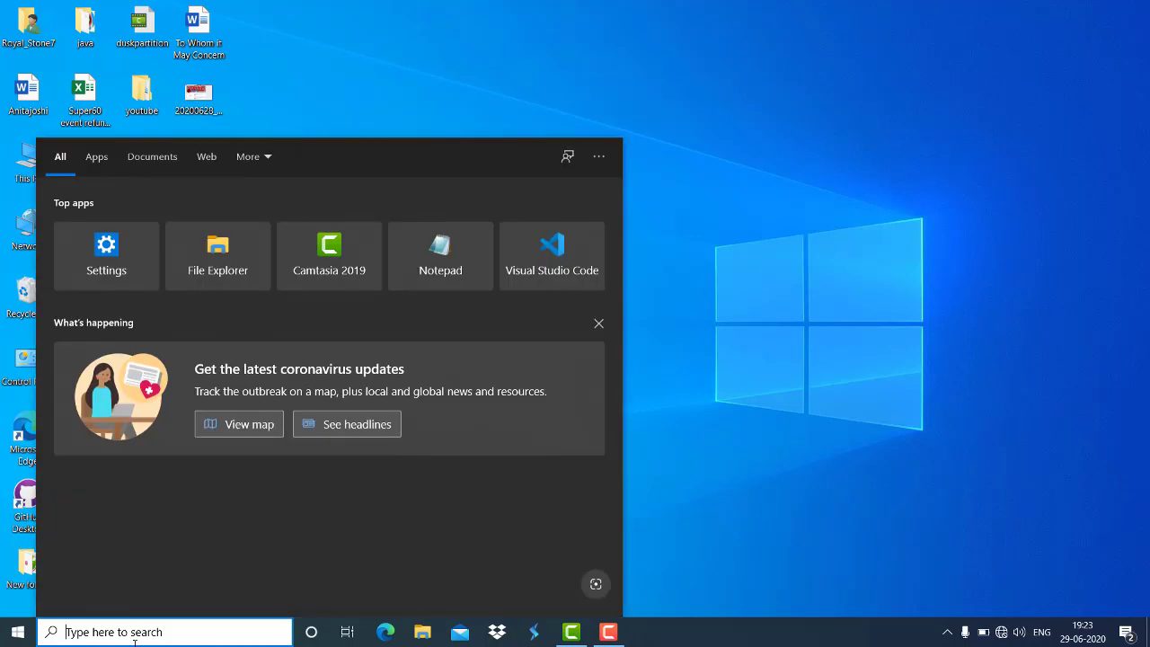
type("run")
key("Return")
type("diskpart")
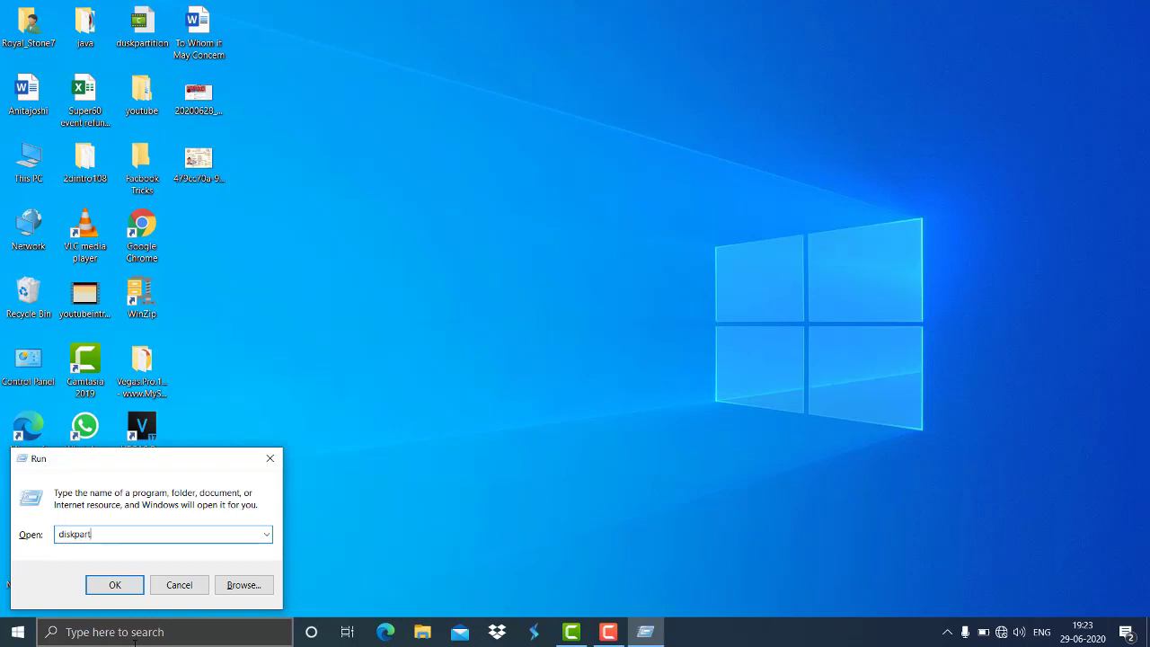
key("Return")
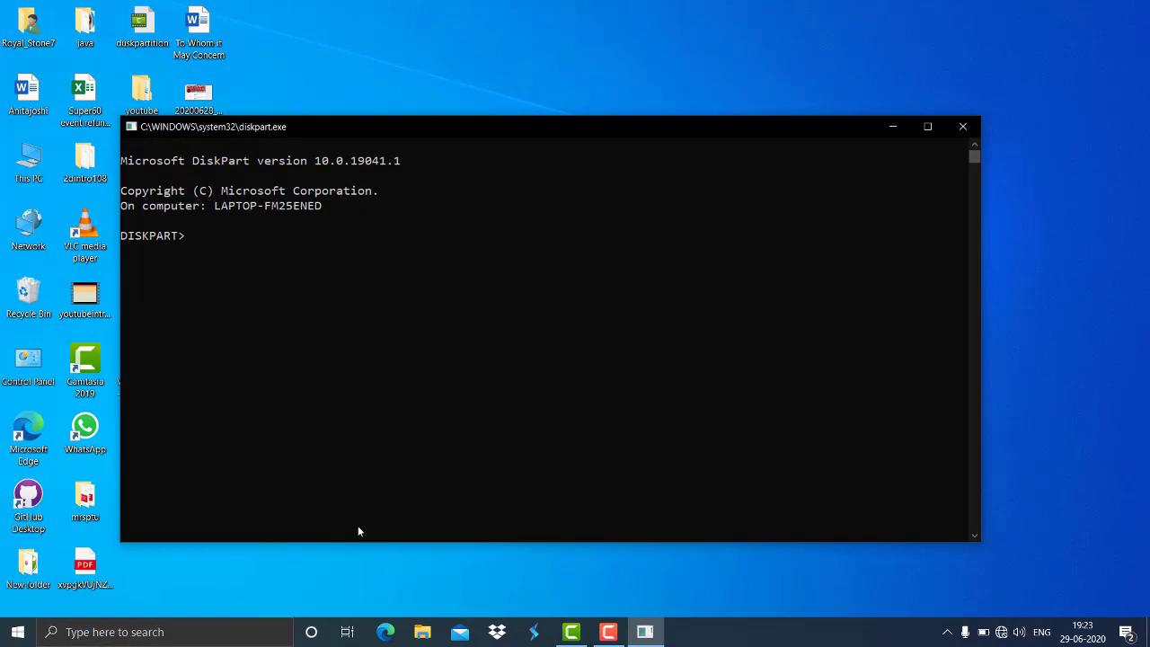
left_click(928, 126)
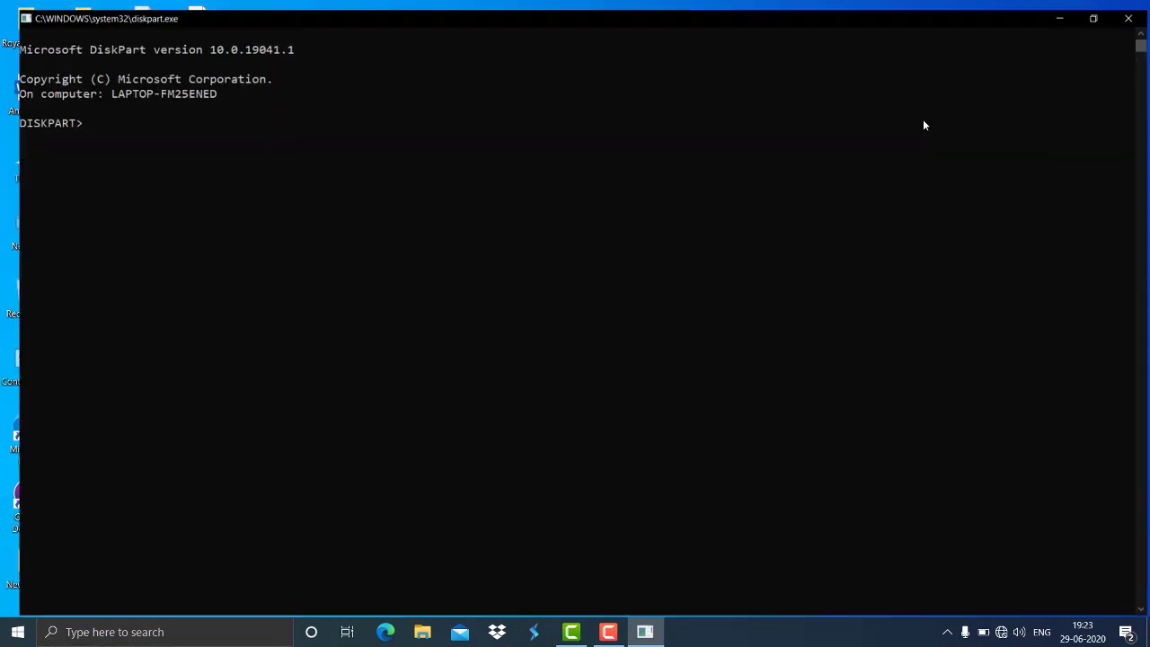
Step: List the disks in DiskPart and select disk 0
mouse_move(571, 631)
type("l")
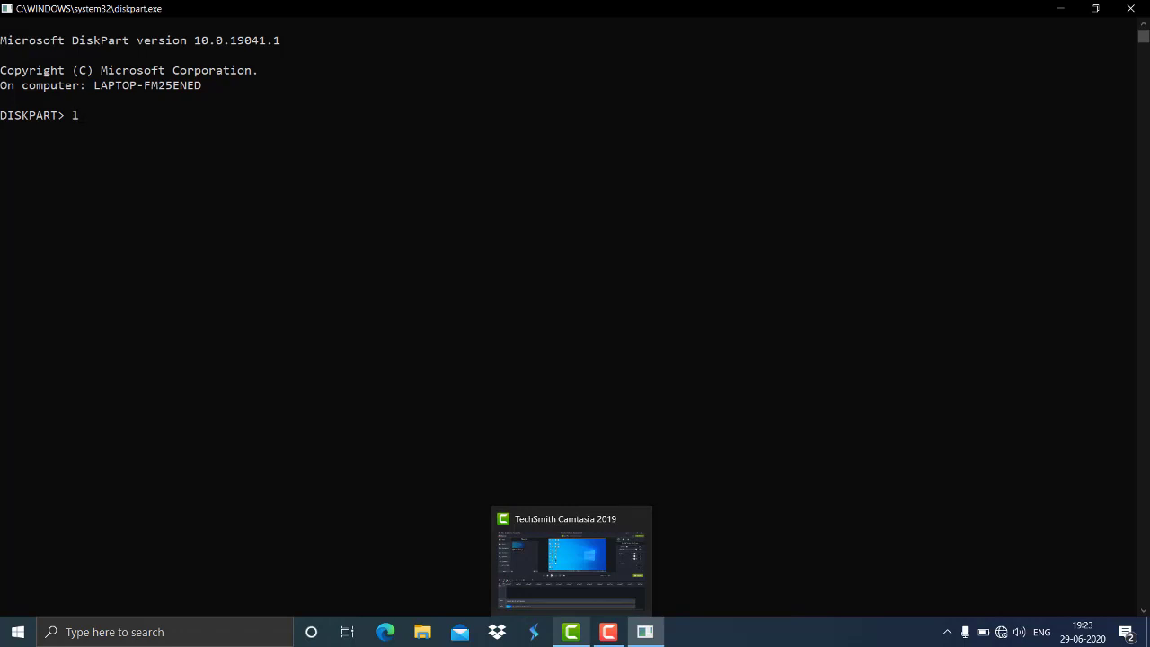
type("ist disk")
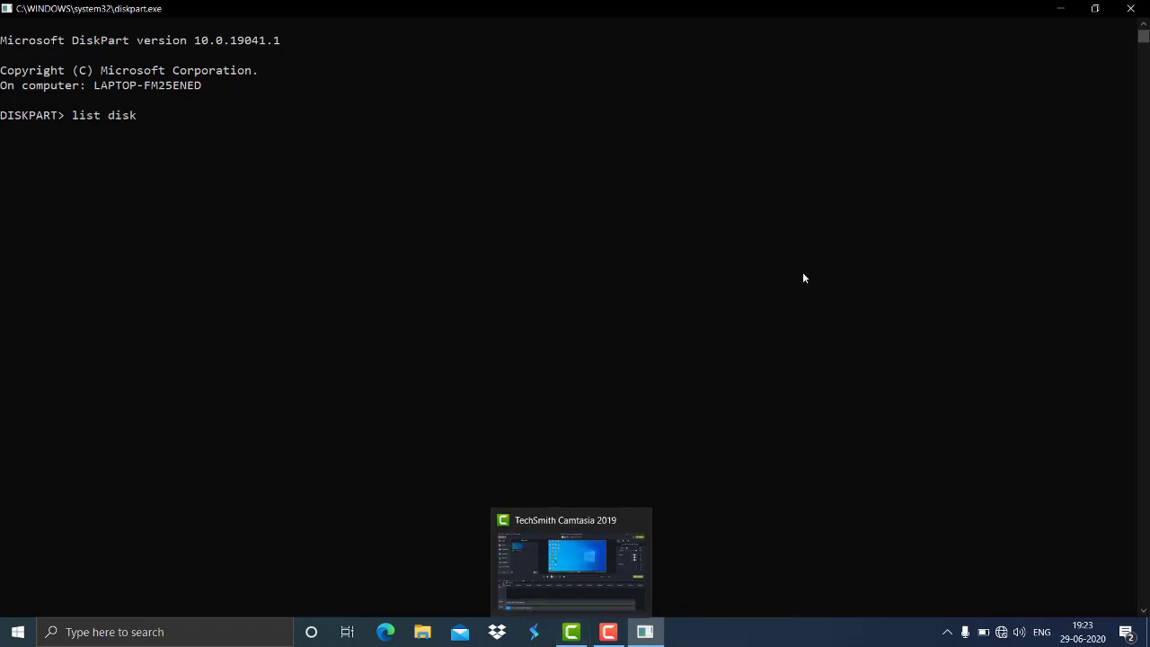
key("Return")
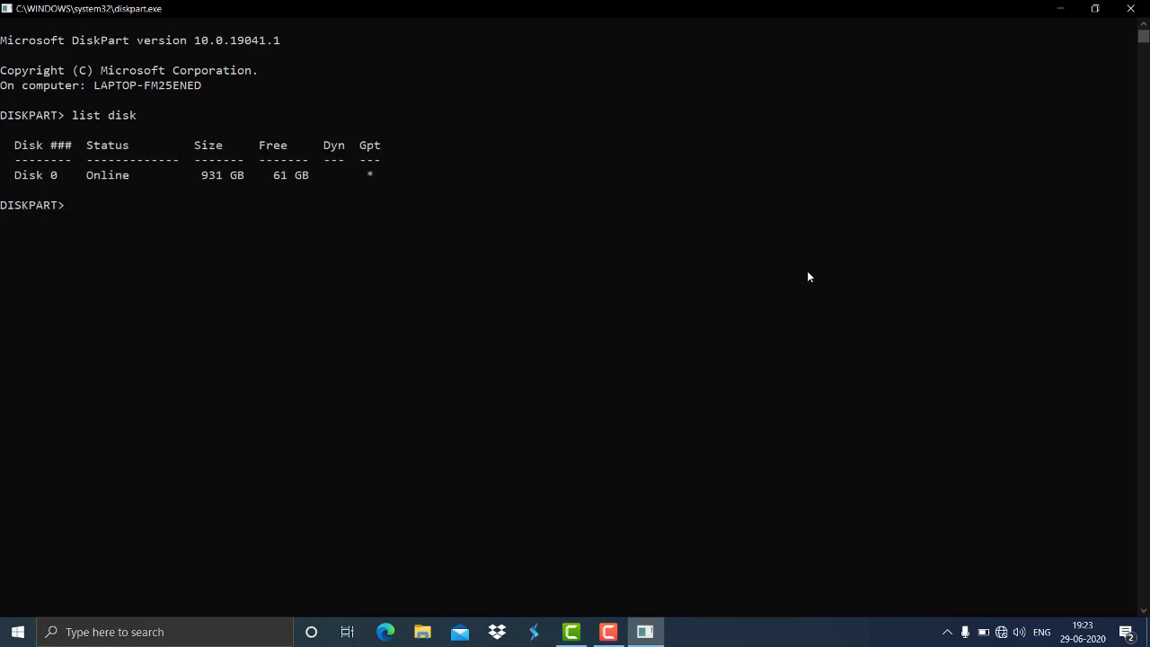
type("select disk0")
key("BackSpace")
type("0")
key("Return")
Step: List the partitions on the selected disk and delete partition 5
type("list parti")
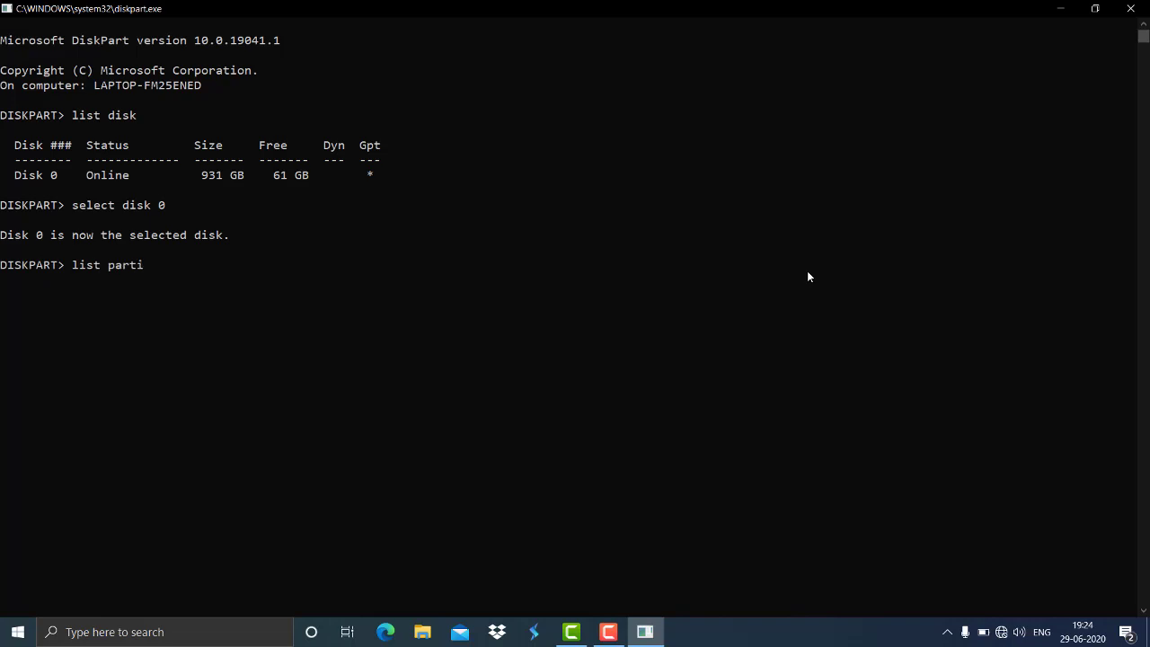
type("tion 0")
key("BackSpace")
key("Return")
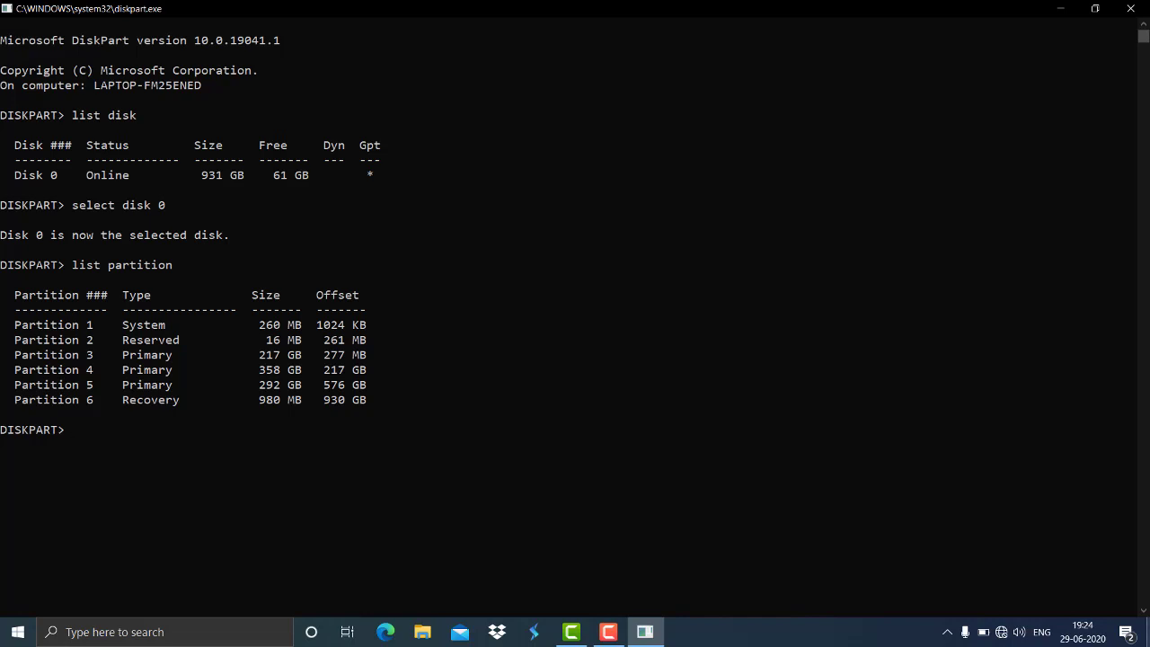
type("select partition 5")
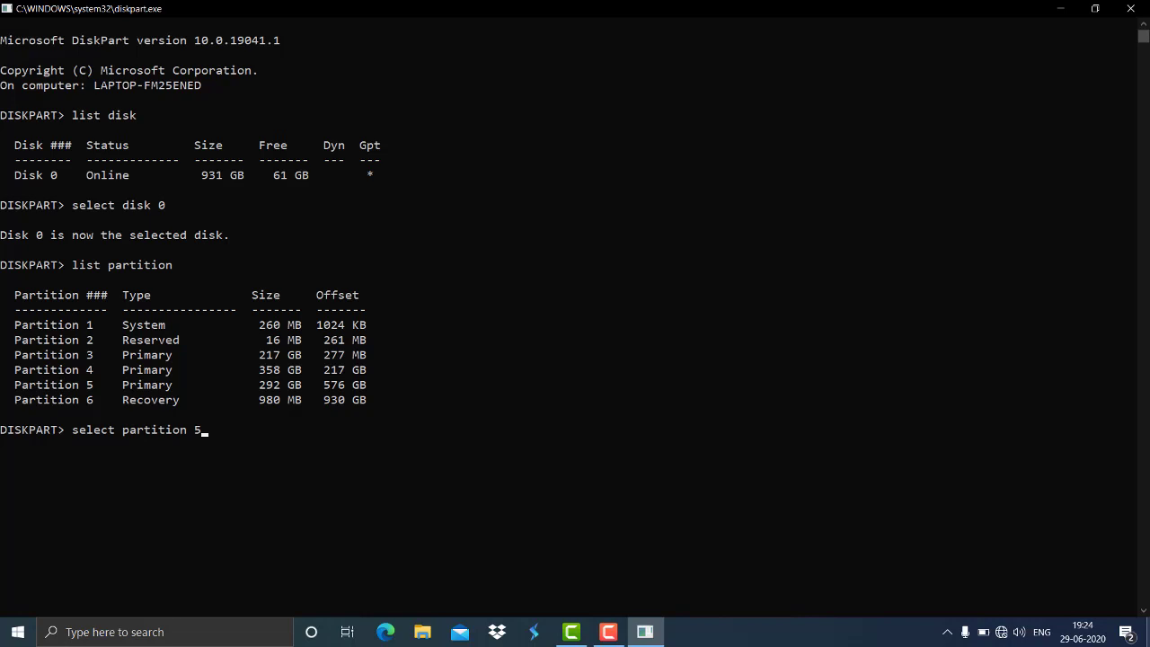
key("Return")
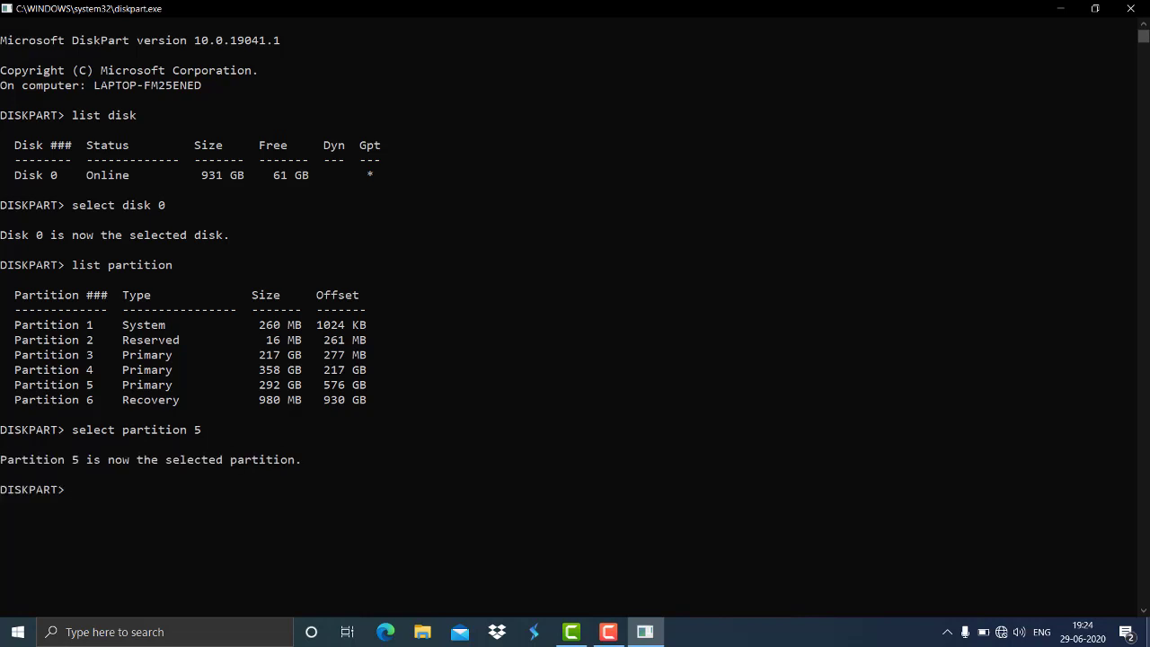
type("delete partition")
key("Return")
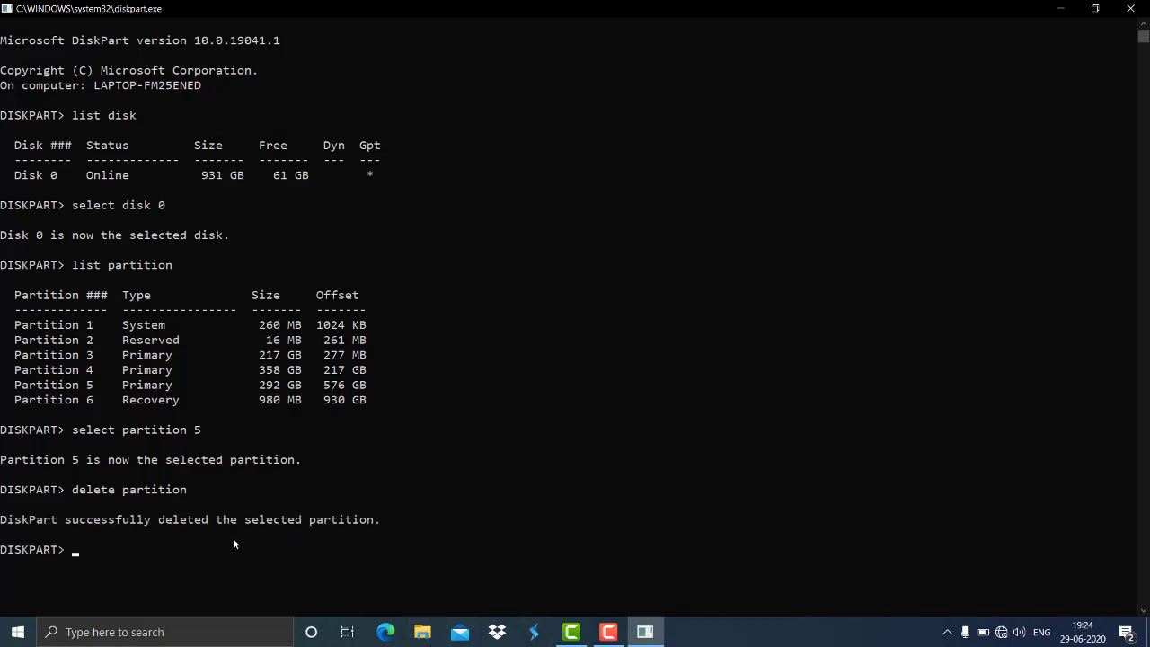
Step: Check the drives under This PC in File Explorer, return to DiskPart and close it
left_click(419, 638)
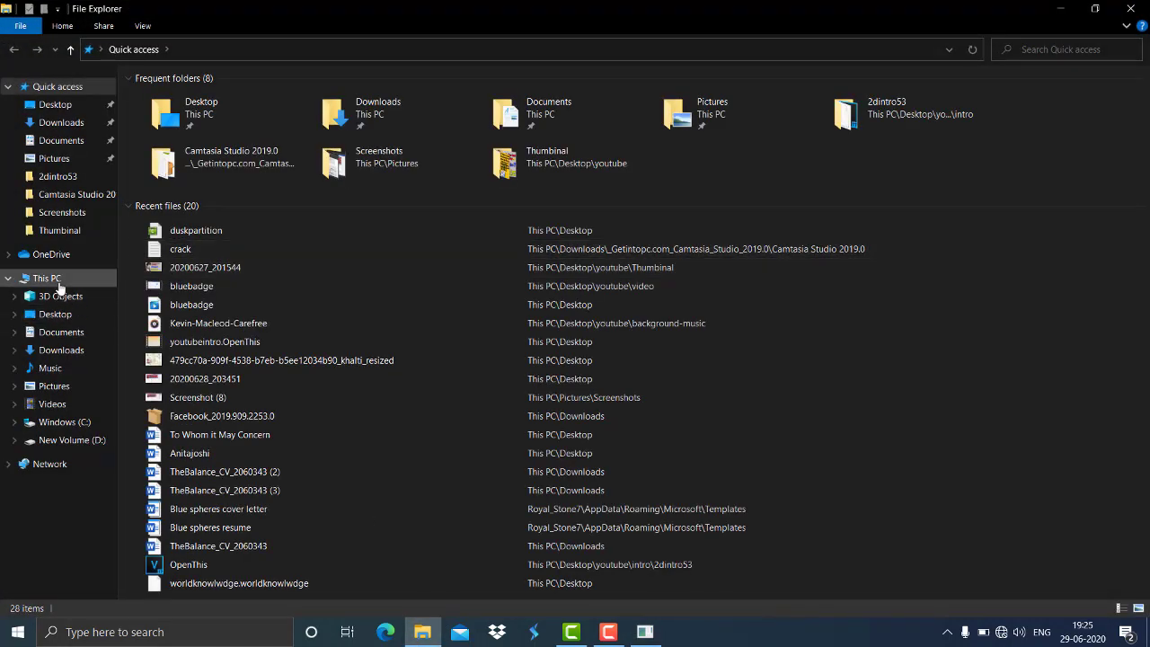
left_click(51, 280)
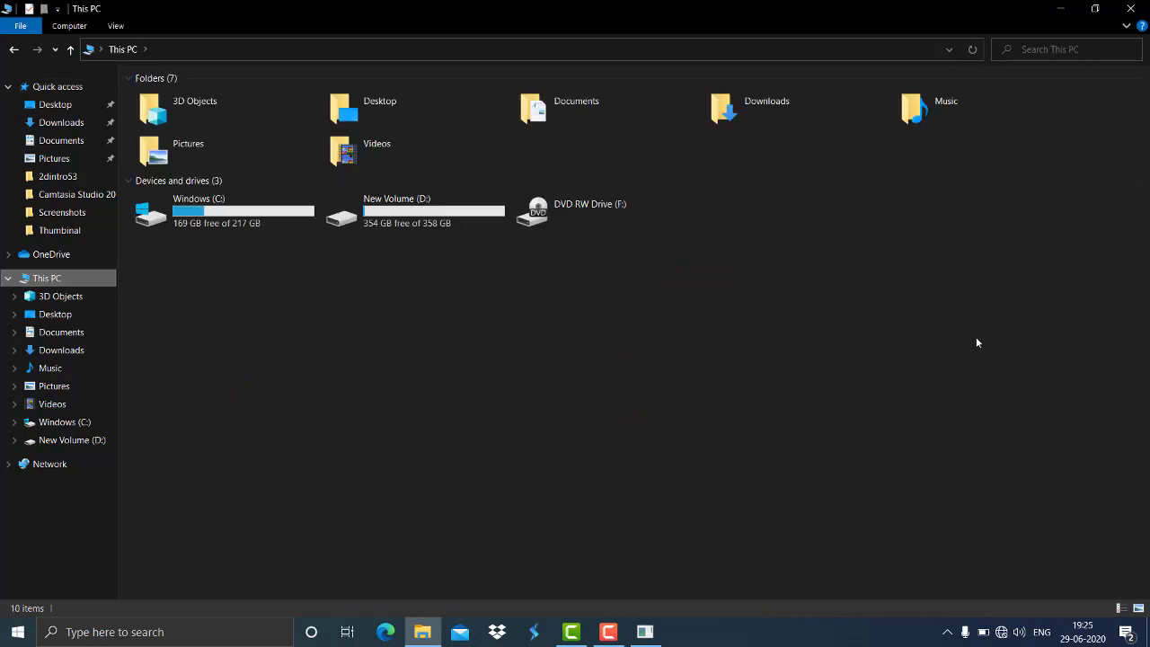
left_click(1051, 9)
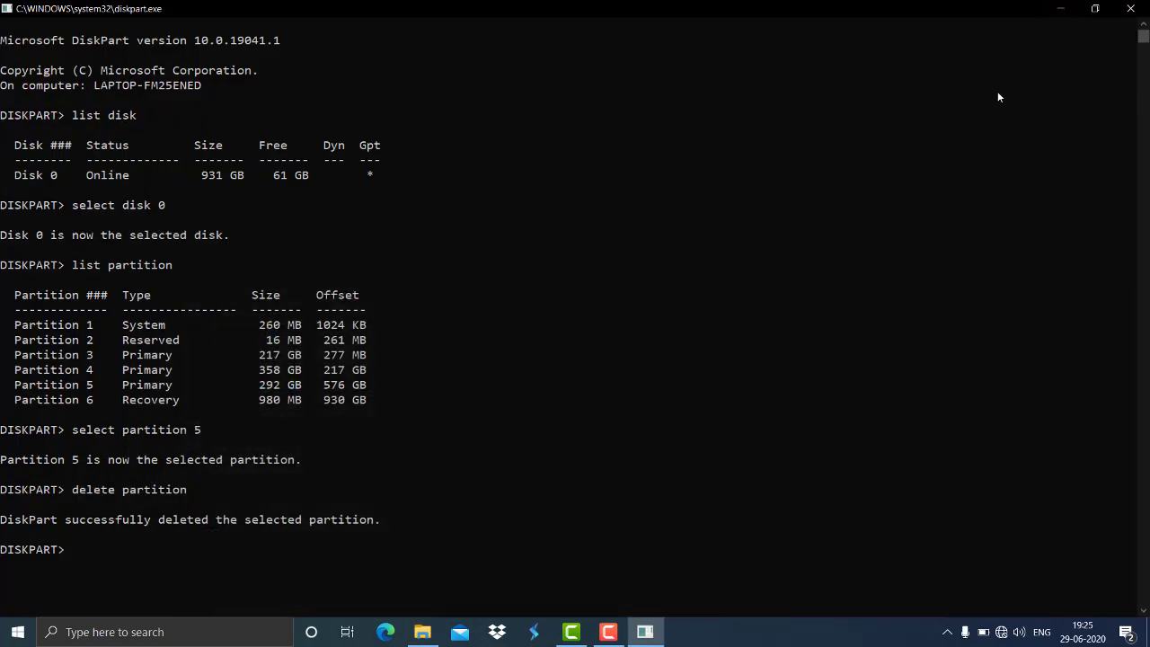
left_click(1134, 11)
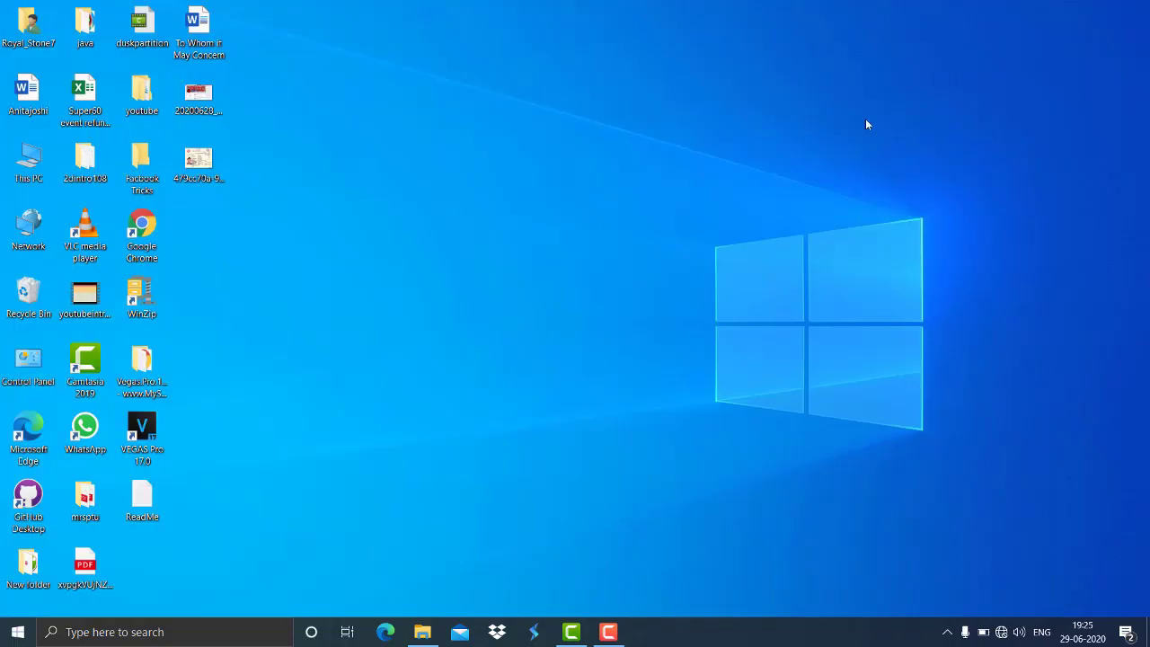
right_click(684, 169)
left_click(726, 221)
right_click(524, 43)
left_click(564, 98)
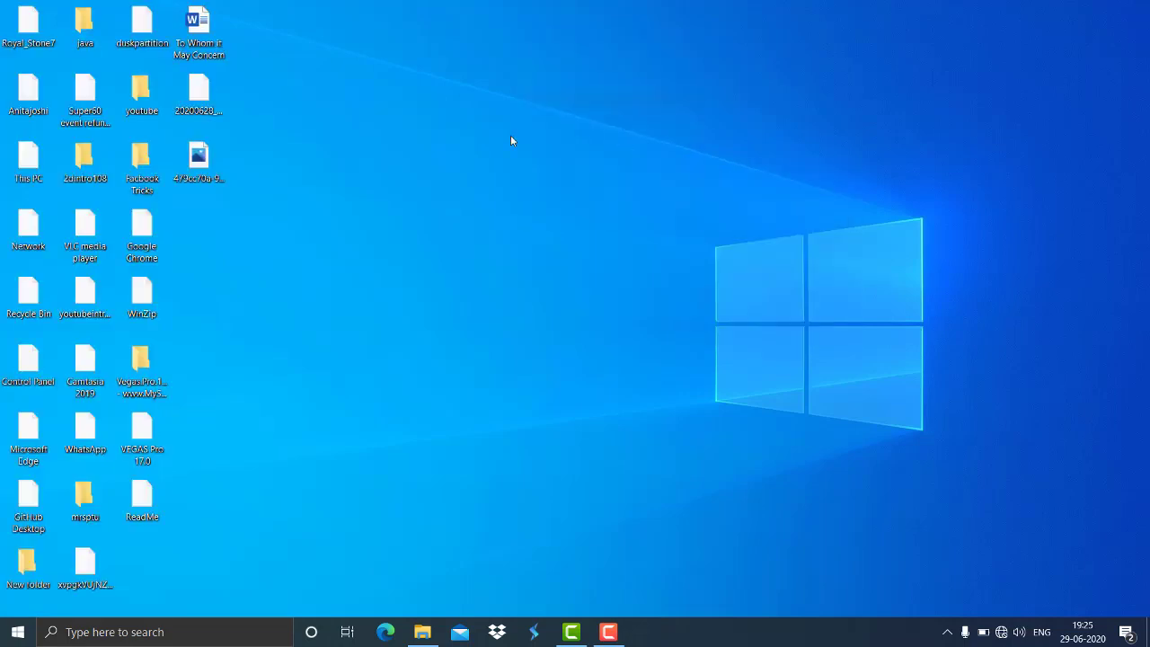
Step: Open Computer Management from This PC on the desktop, maximize it and show Disk Management
right_click(38, 160)
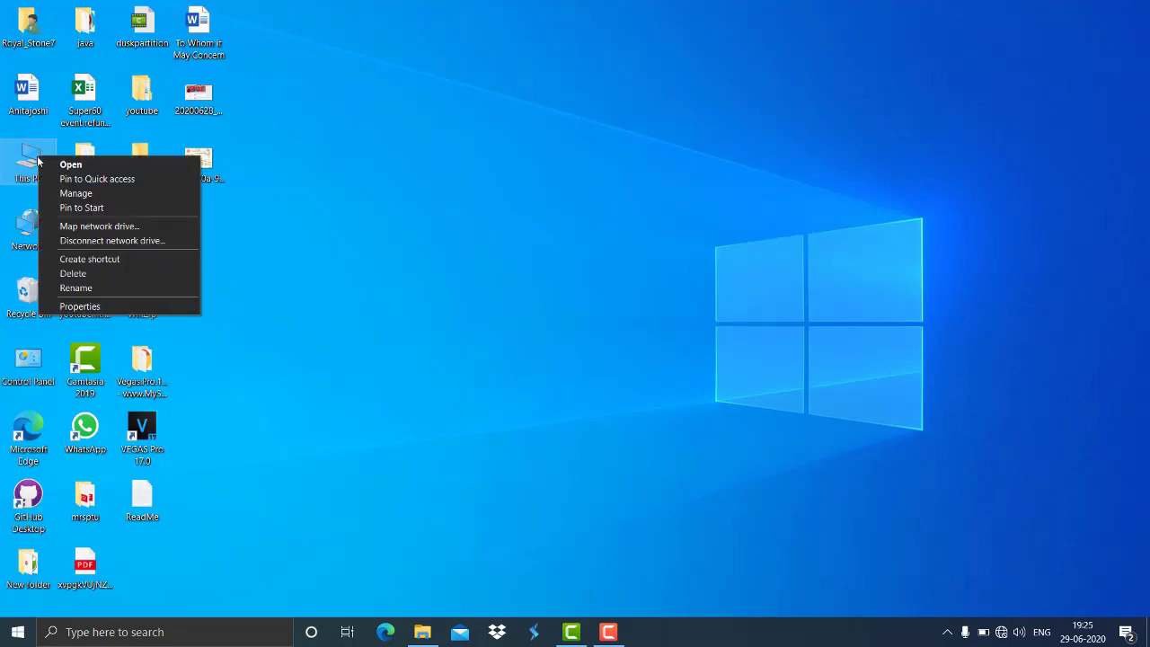
left_click(80, 196)
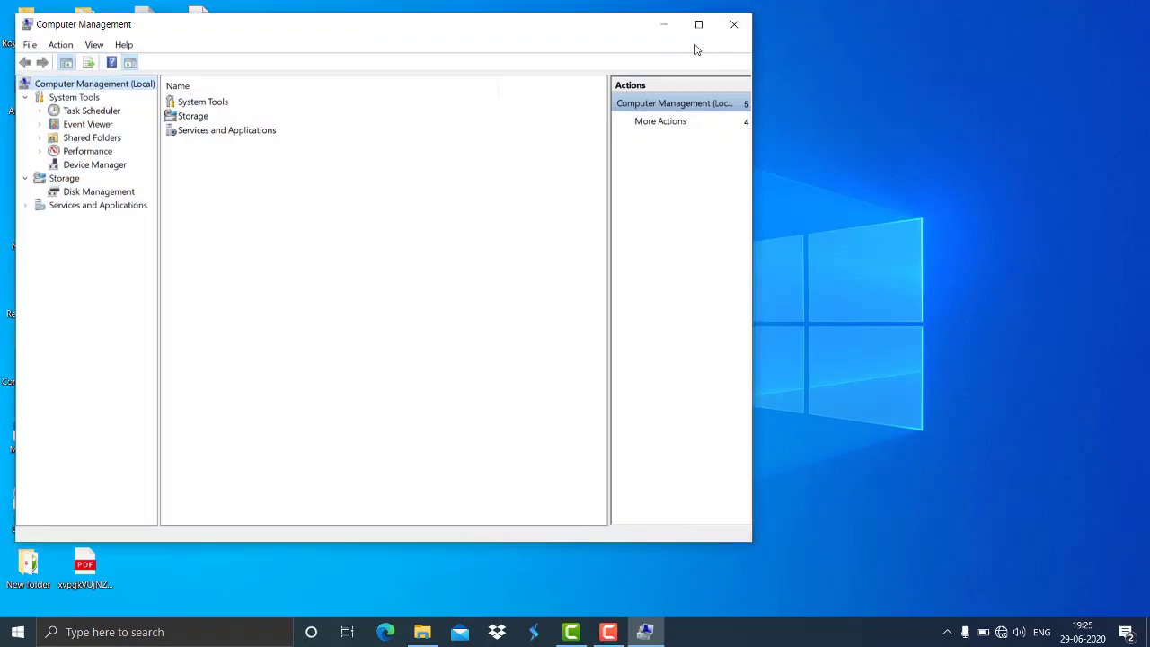
left_click(699, 25)
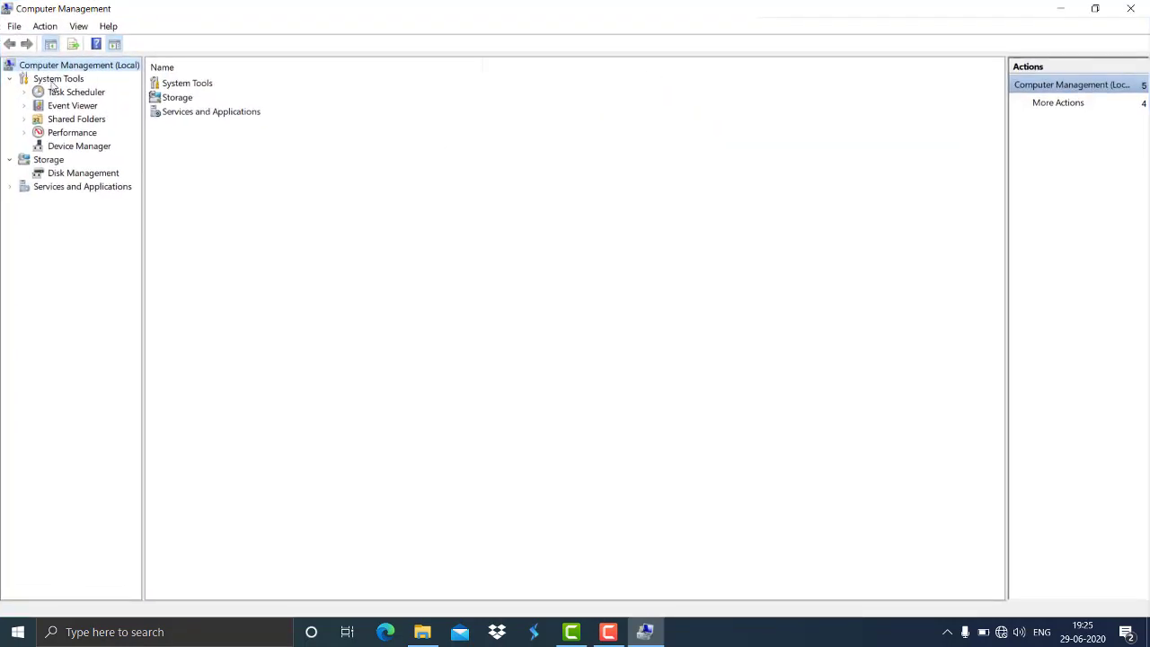
left_click(75, 176)
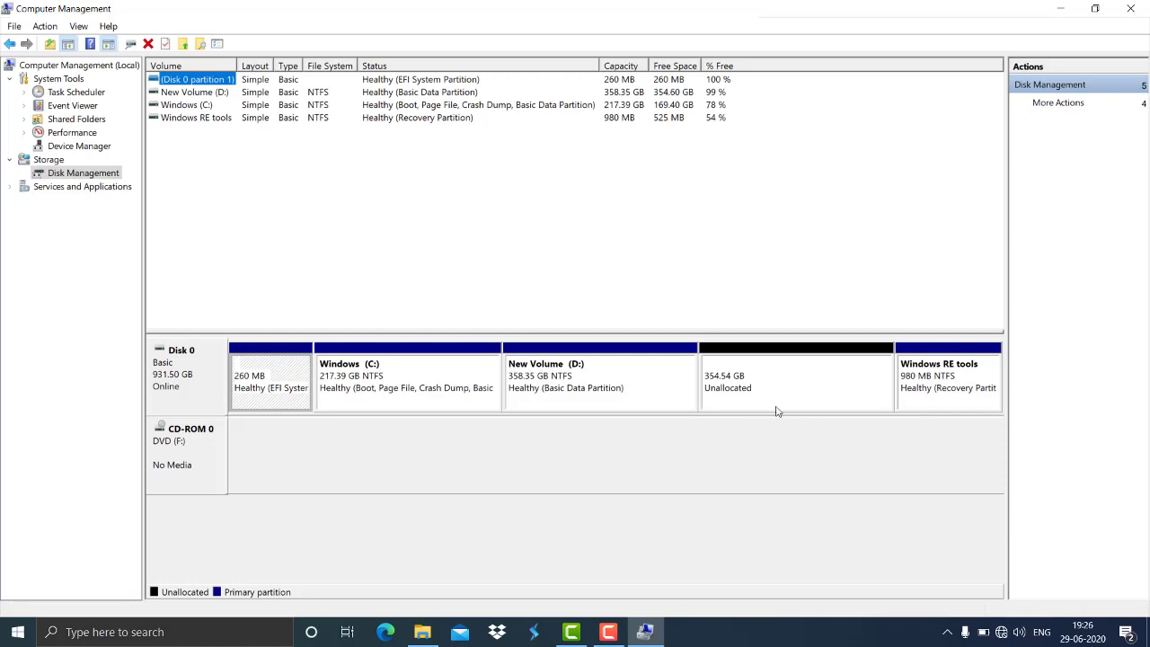
Step: Start a new simple volume in the unallocated space on Disk 0 and set its size to 300000 MB
right_click(761, 378)
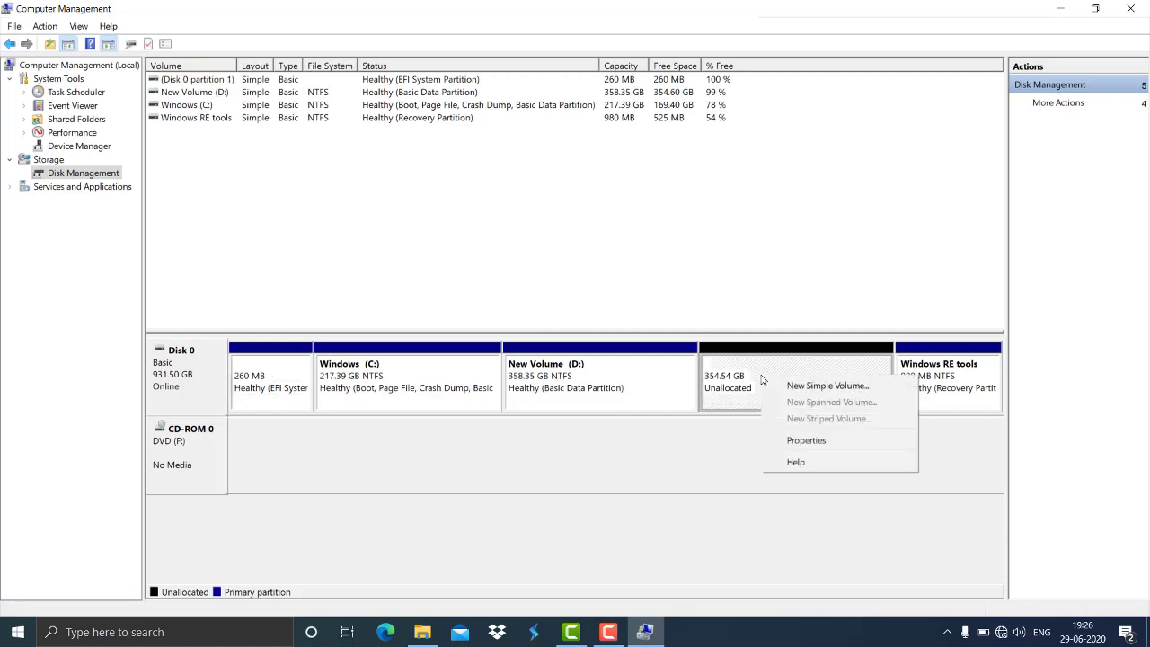
left_click(821, 386)
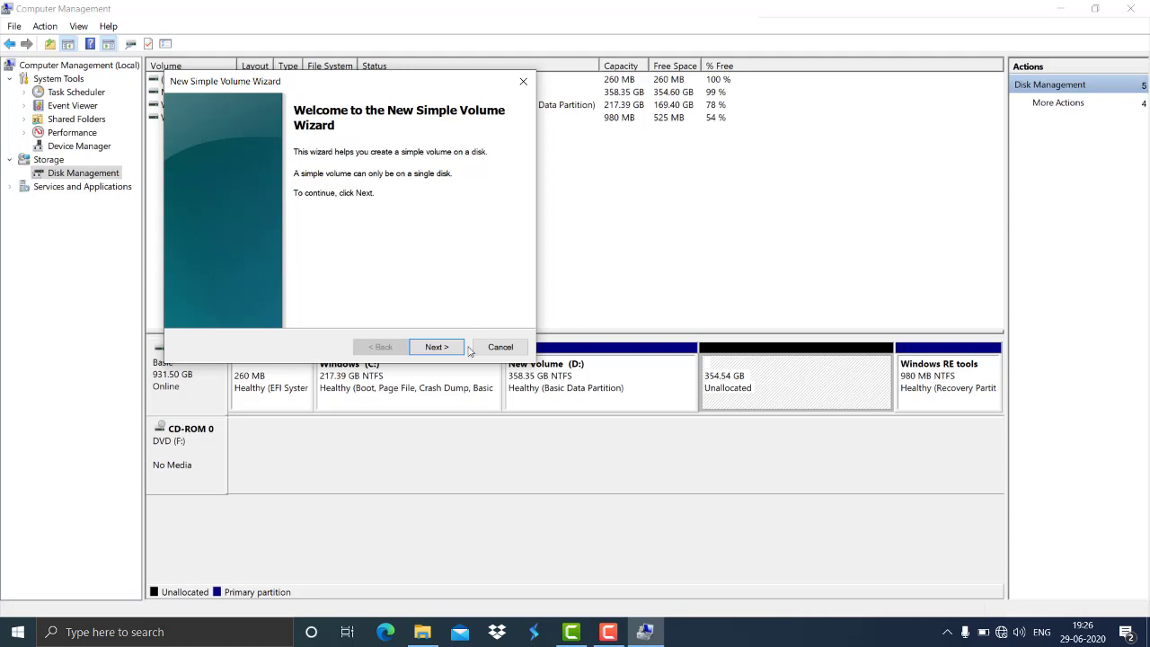
left_click(449, 350)
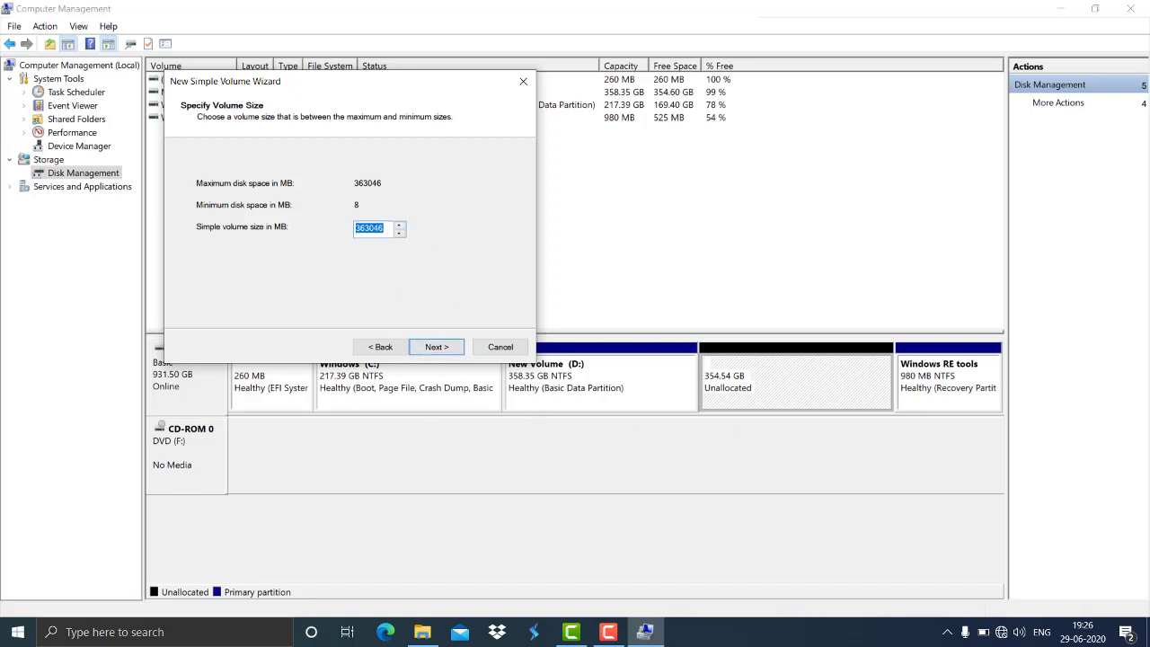
key("BackSpace")
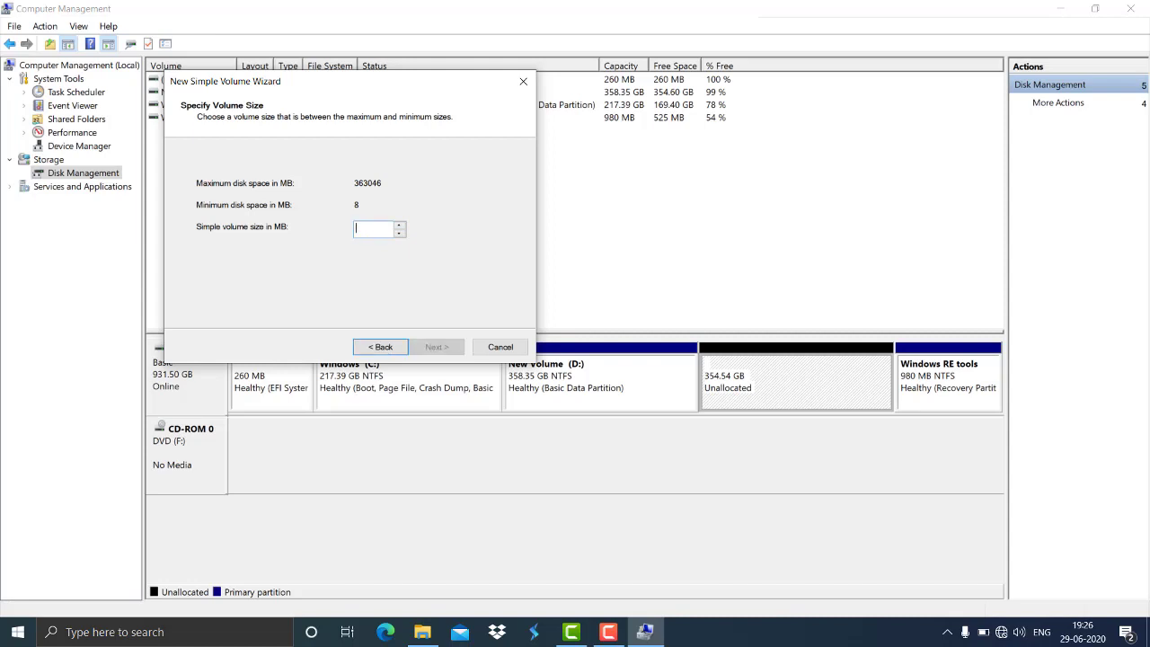
type("300000")
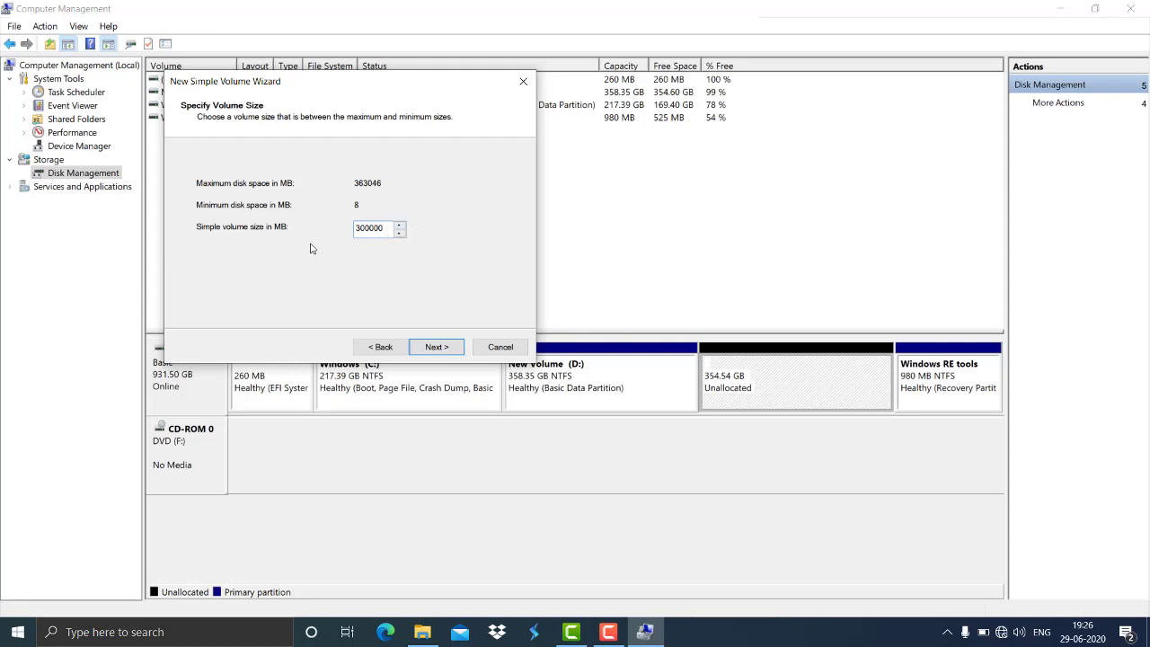
left_click(435, 351)
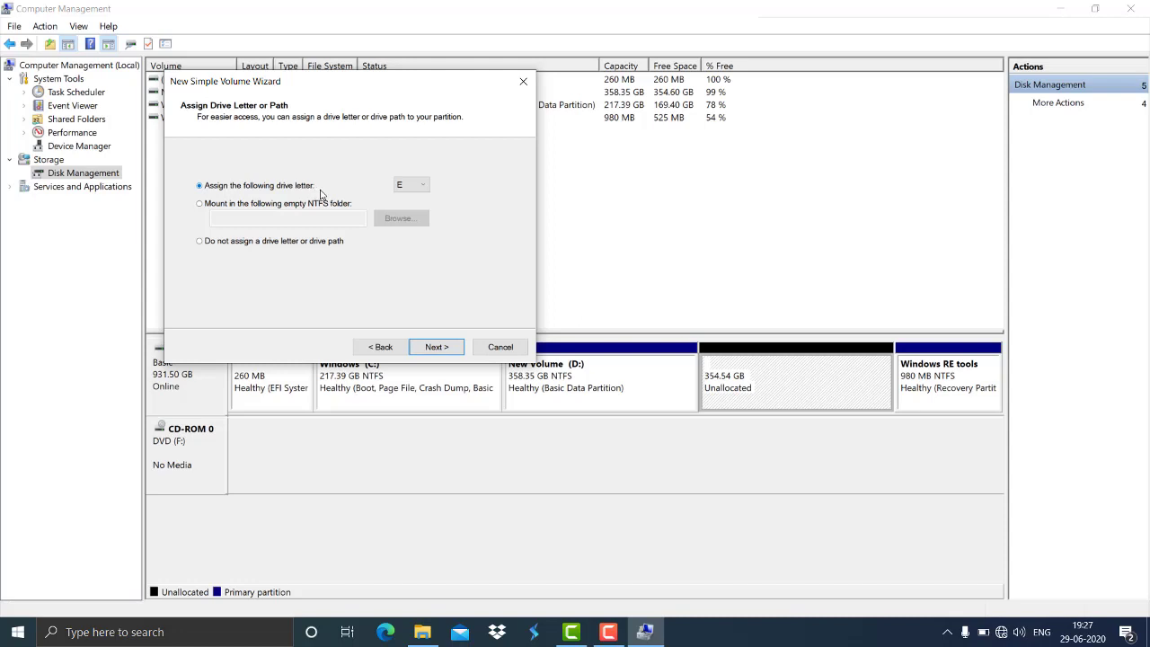
Step: Finish the volume with drive letter E, NTFS quick format and label New Volume, and check the drives under This PC in File Explorer
left_click(412, 185)
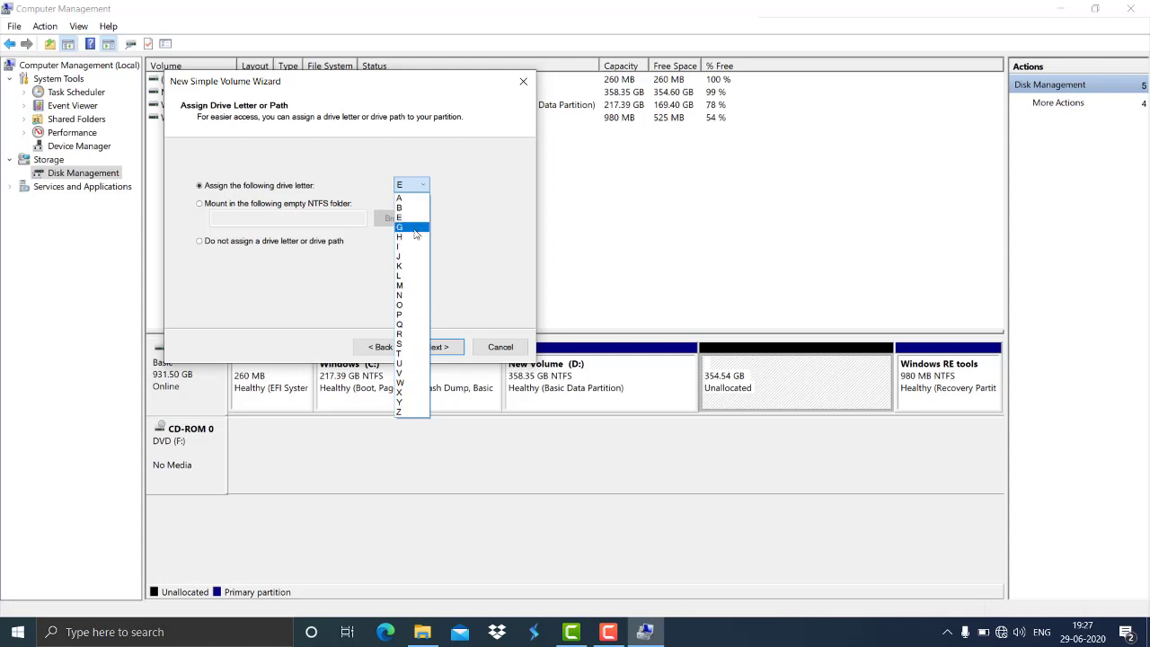
key("Escape")
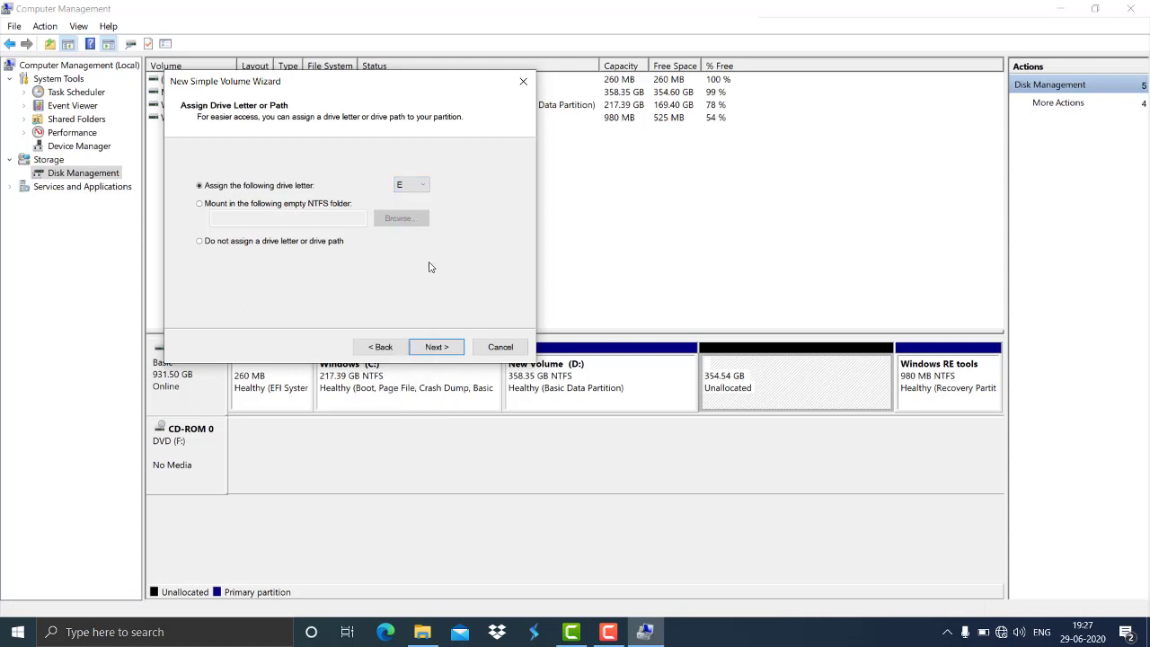
left_click(444, 352)
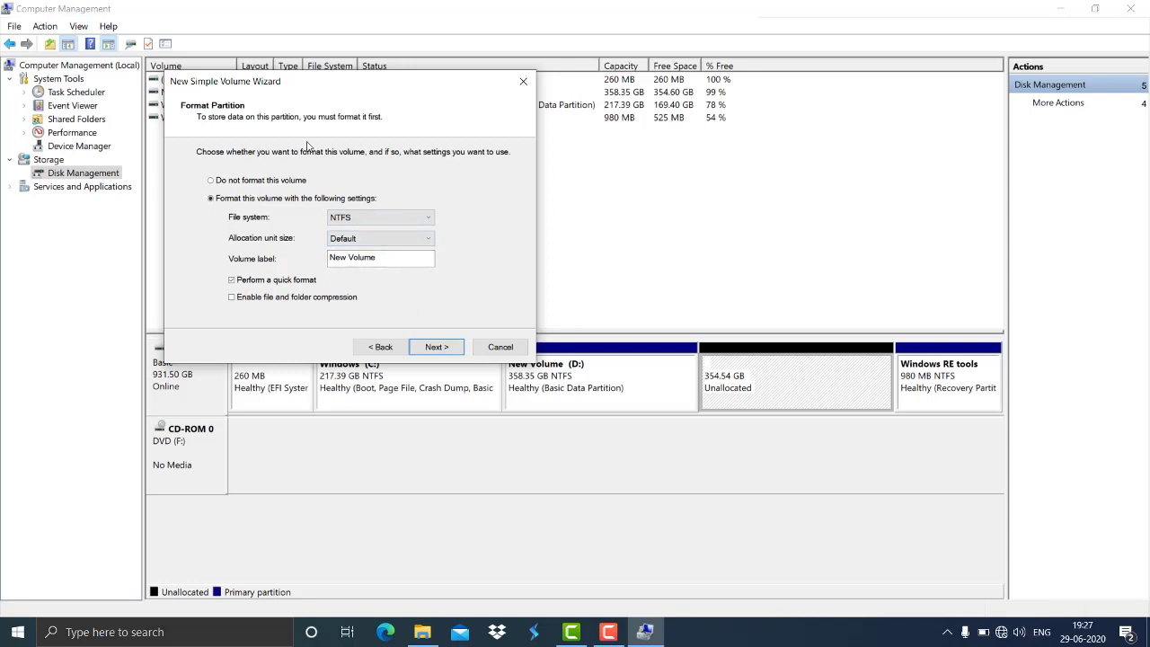
left_click(443, 349)
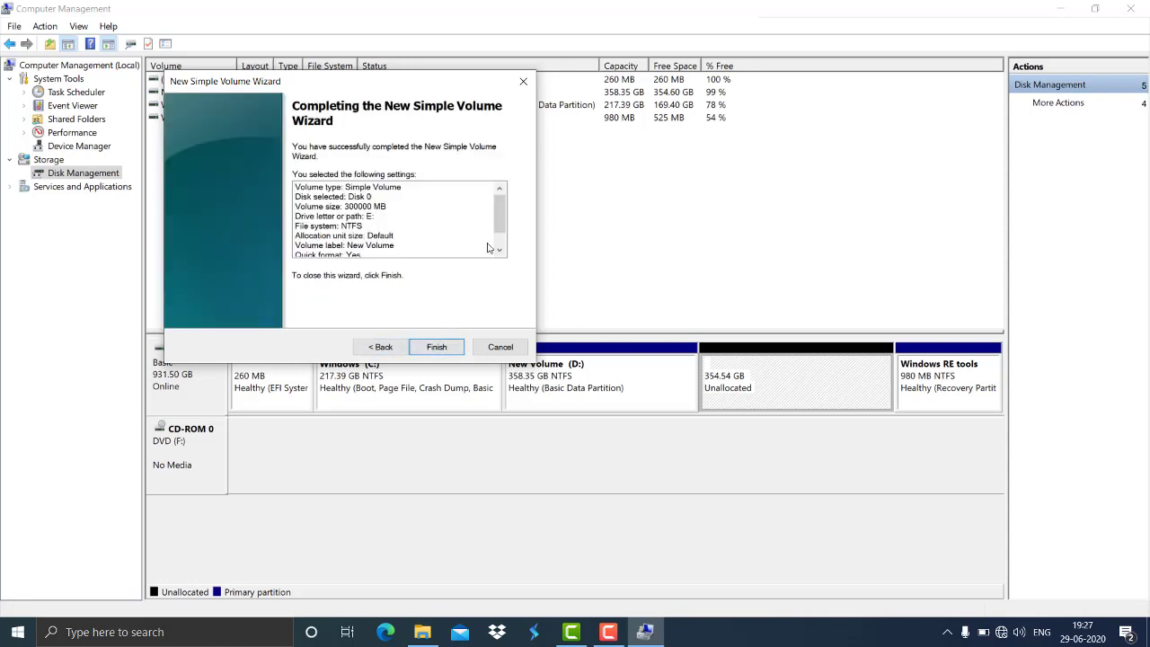
left_click(437, 347)
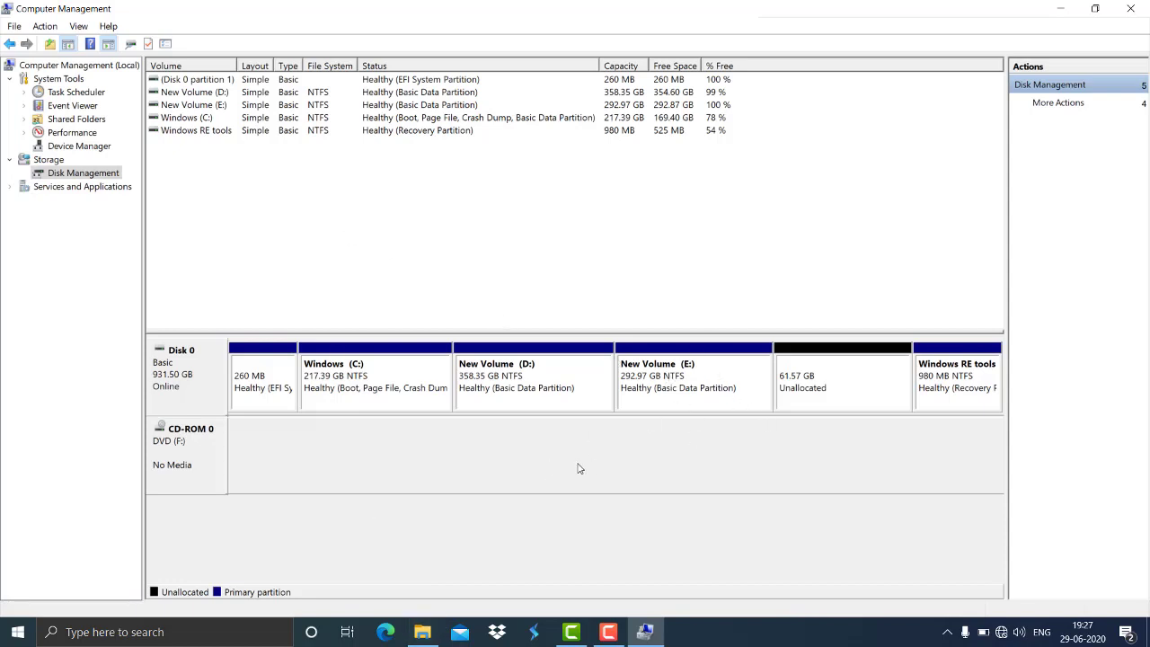
left_click(424, 624)
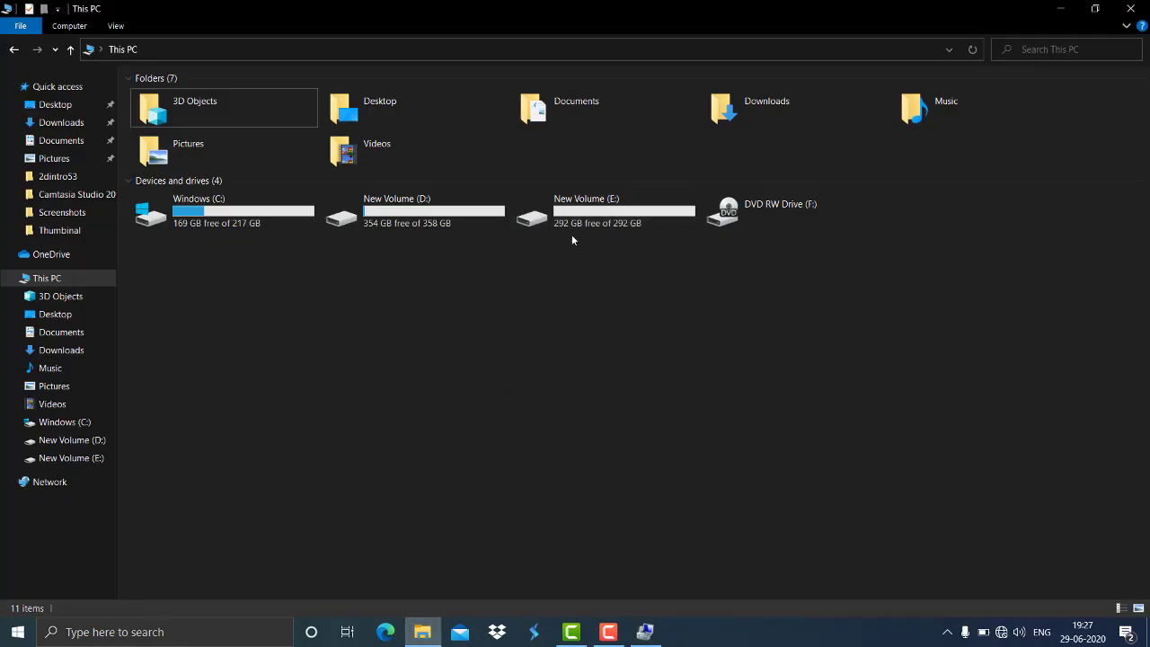
left_click(1069, 8)
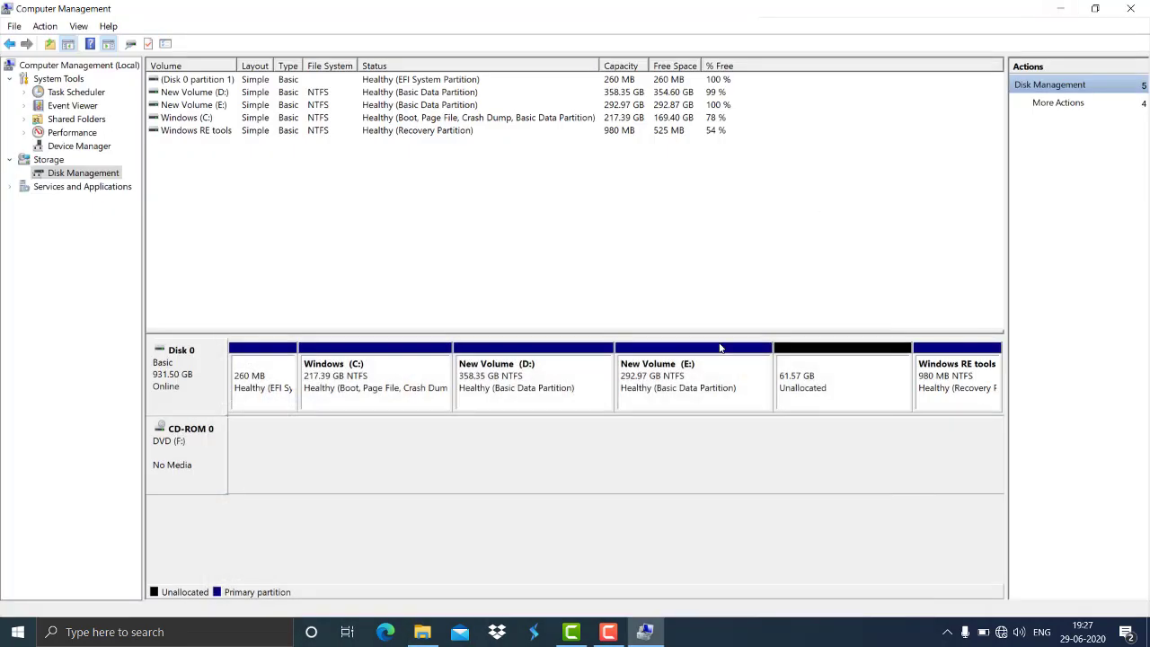